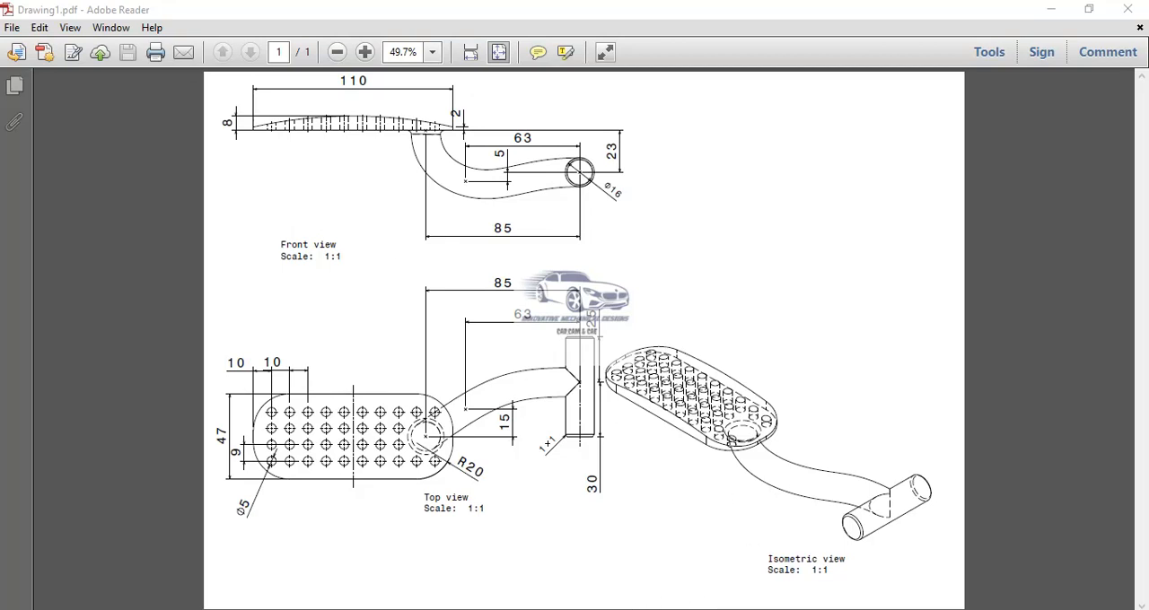
# Step: Switch to CATIA V5 and create a new Part Design part named DESIGN
pyautogui.click(647, 609)
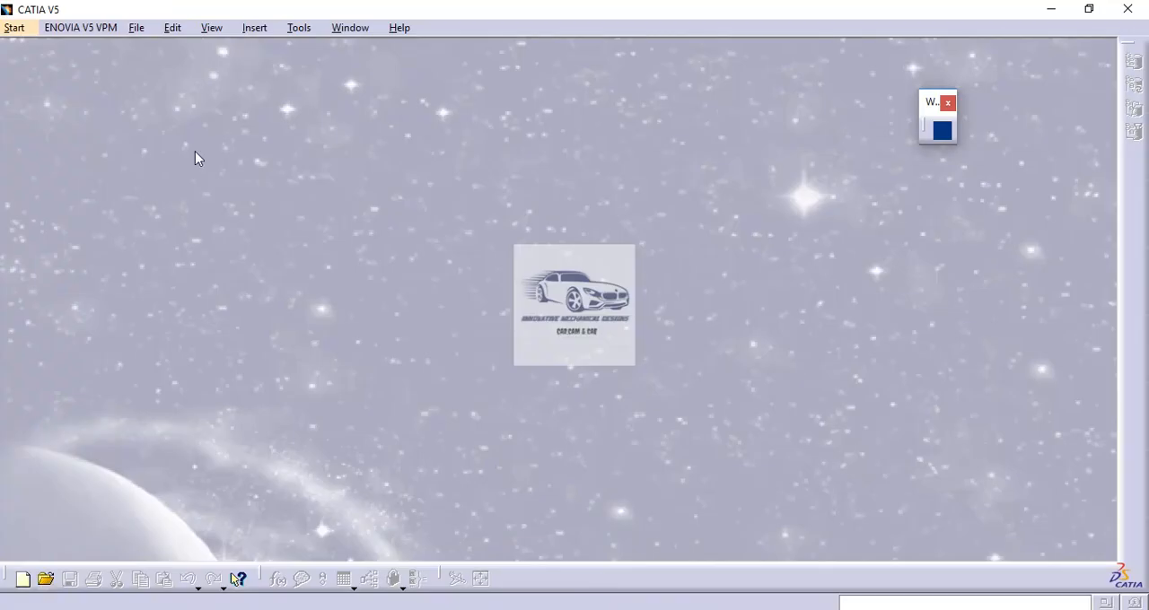
pyautogui.click(16, 28)
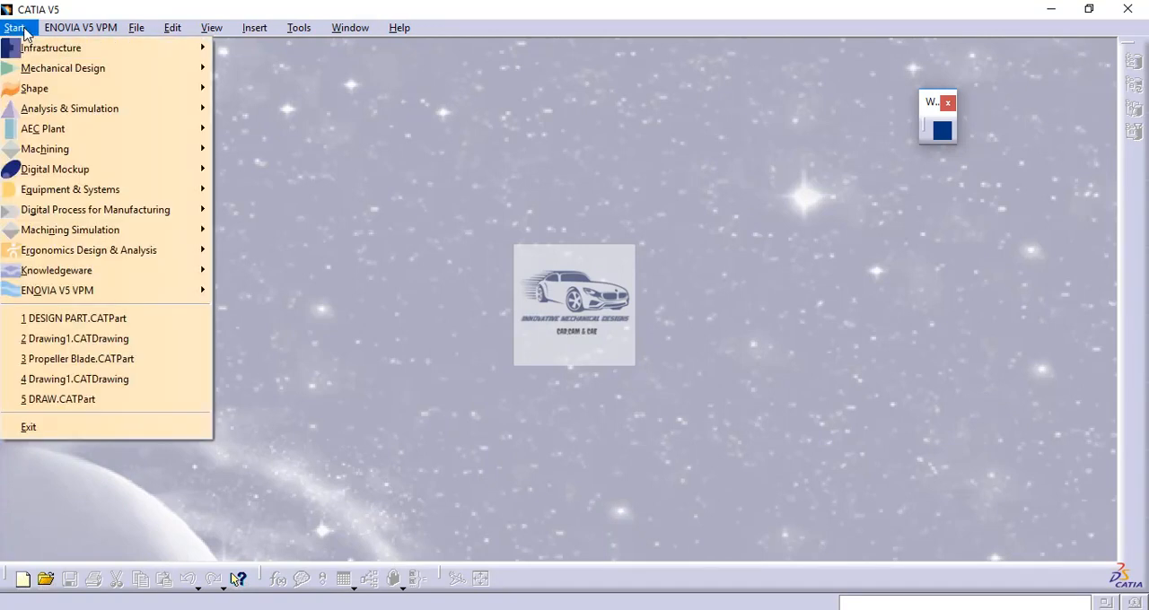
pyautogui.moveTo(31, 72)
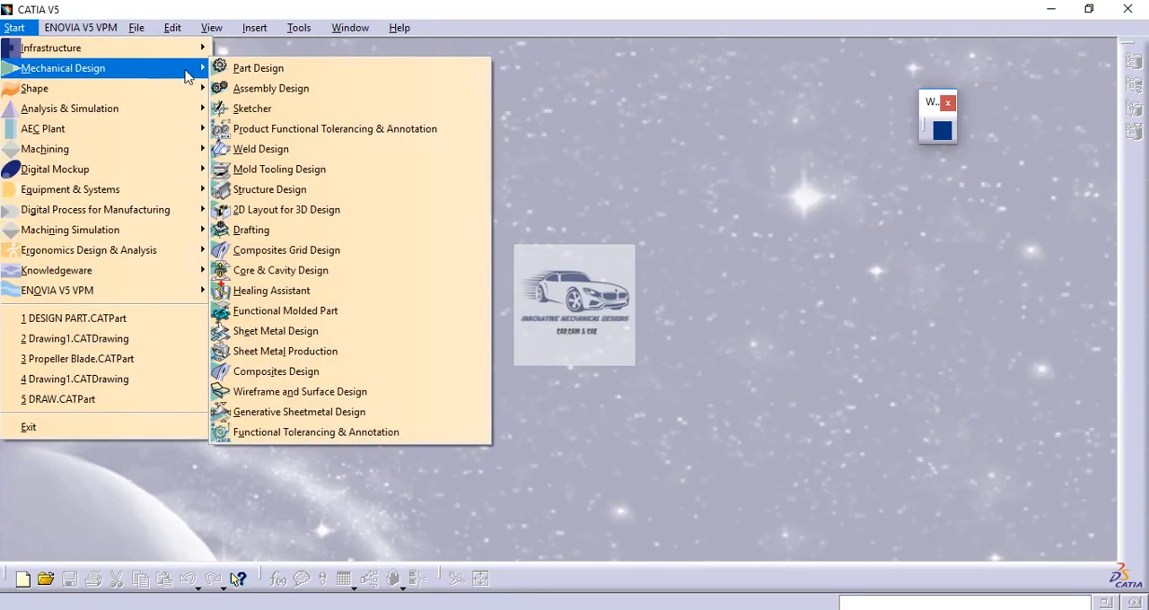
pyautogui.click(239, 72)
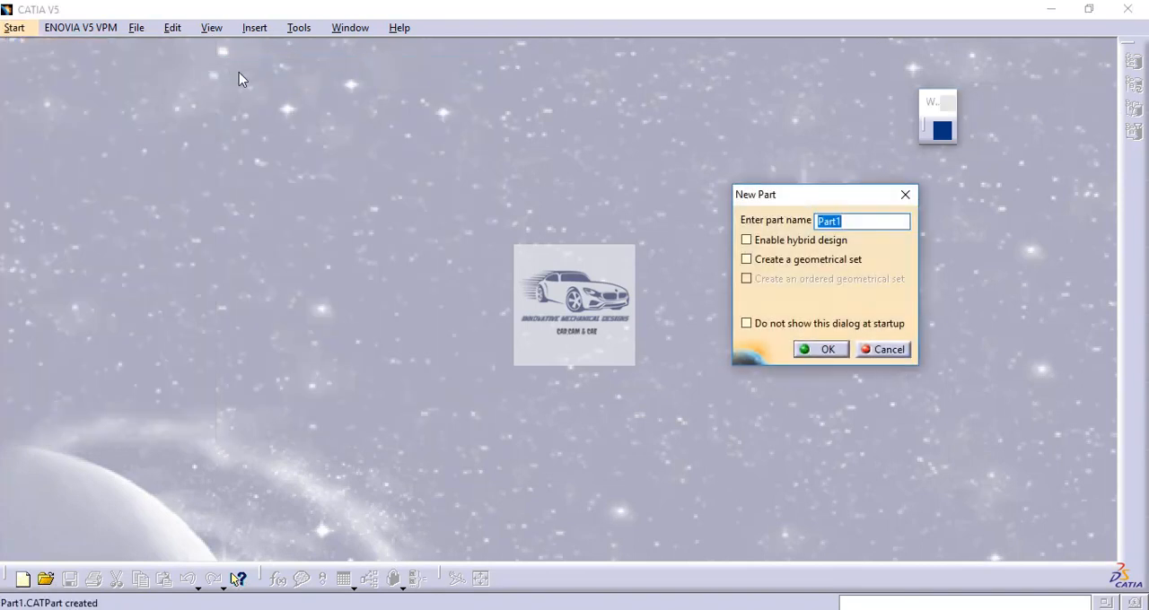
pyautogui.press('capslock')
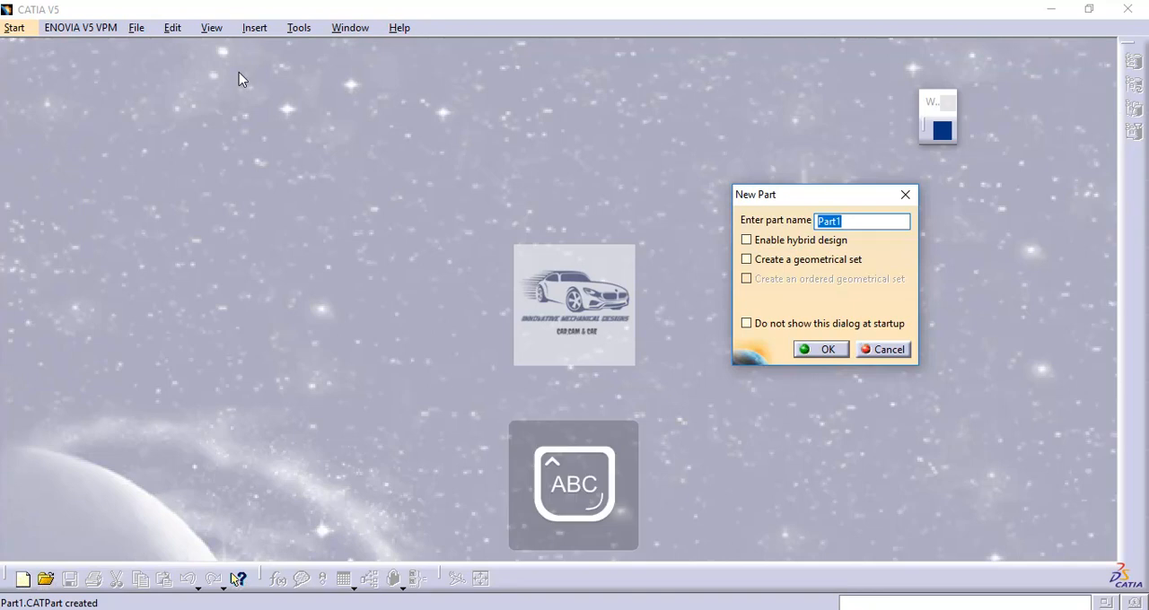
pyautogui.write('DESIGN')
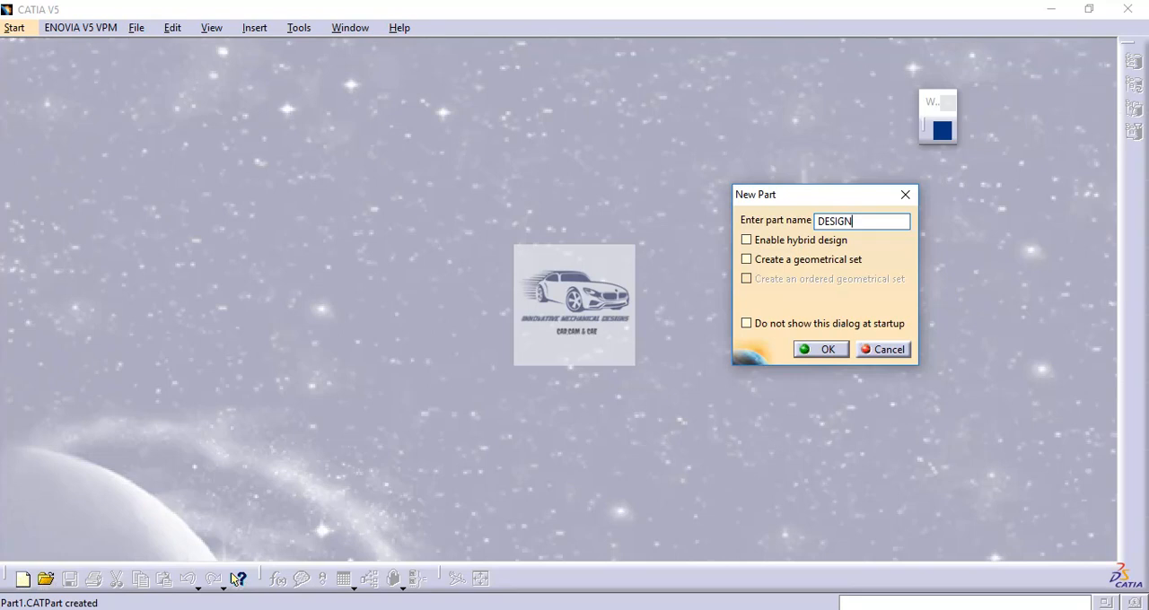
pyautogui.press('Return')
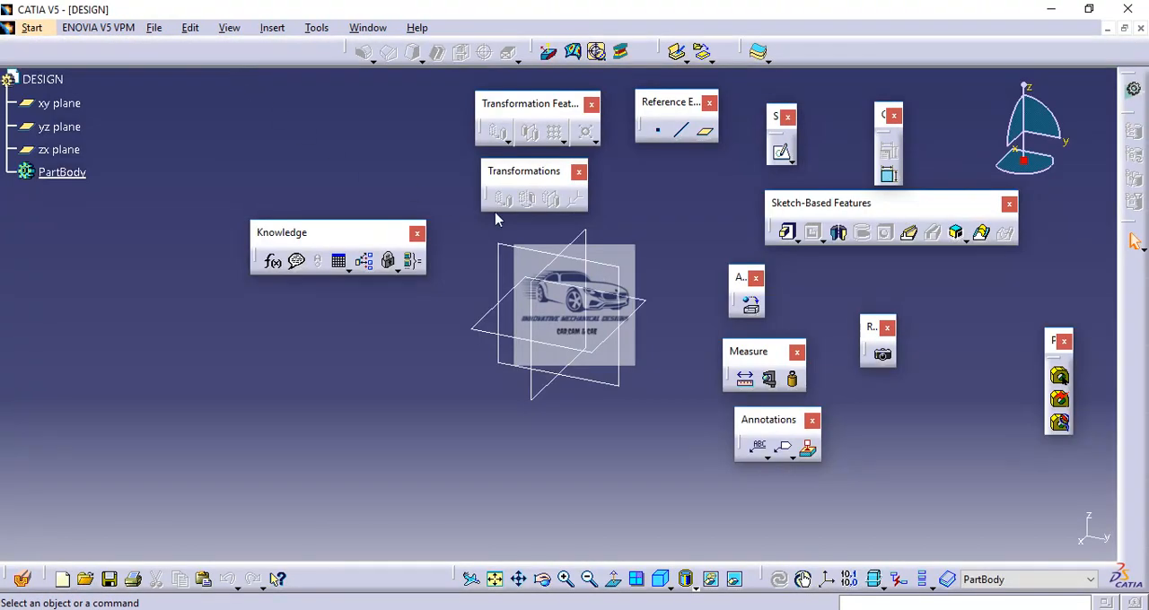
# Step: Sketch an open profile on the yz plane: a base line about 116 mm long on the horizontal axis with about 13 mm vertical ends
pyautogui.click(782, 156)
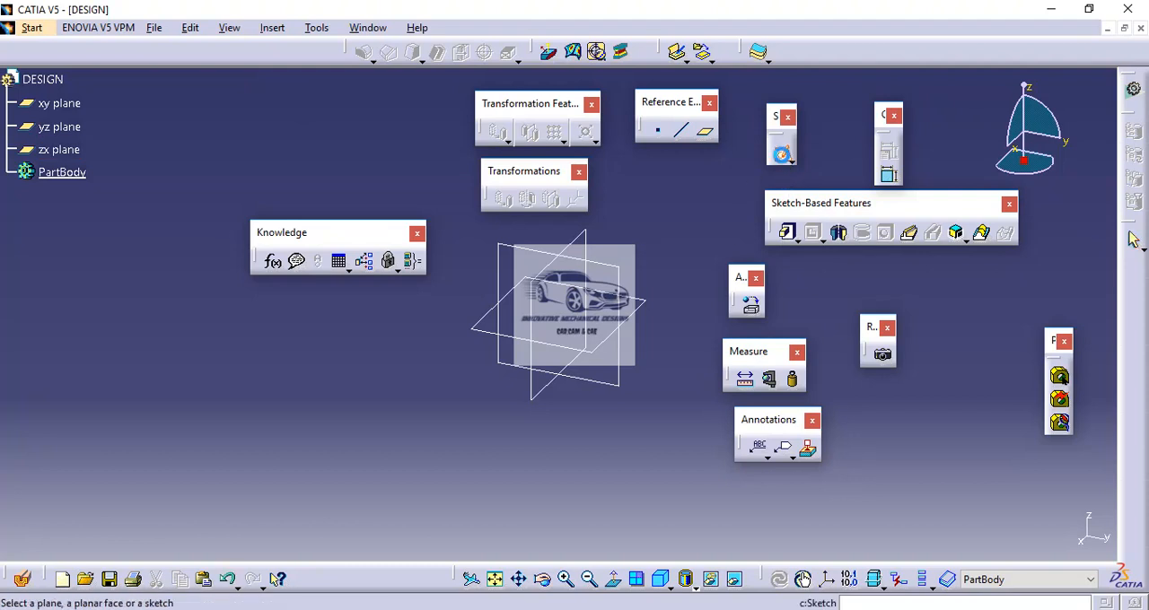
pyautogui.click(521, 251)
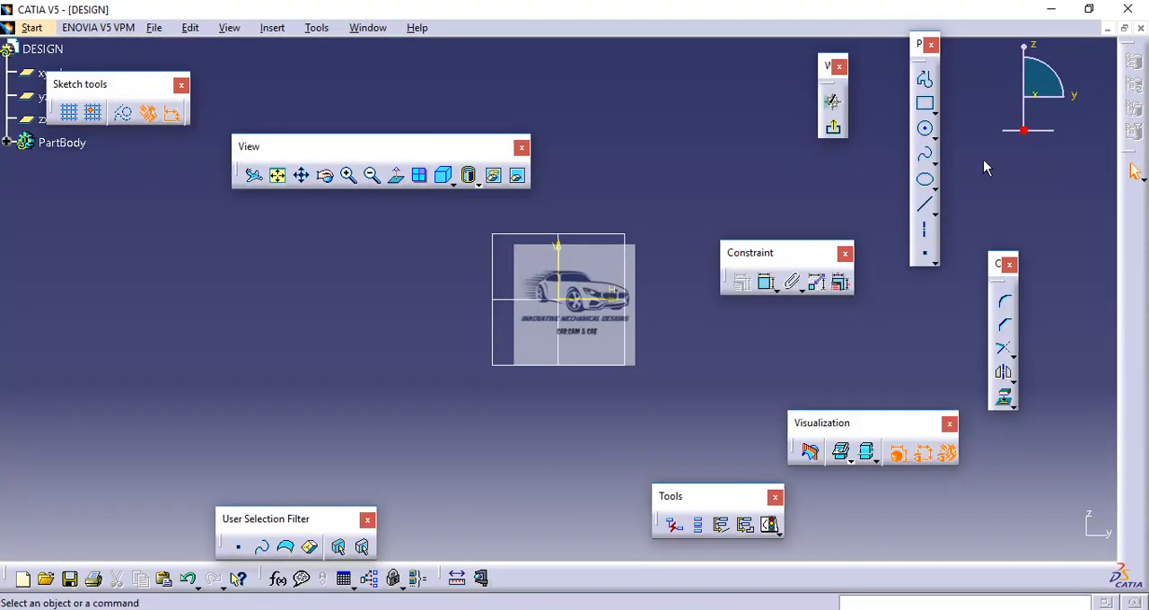
pyautogui.click(925, 83)
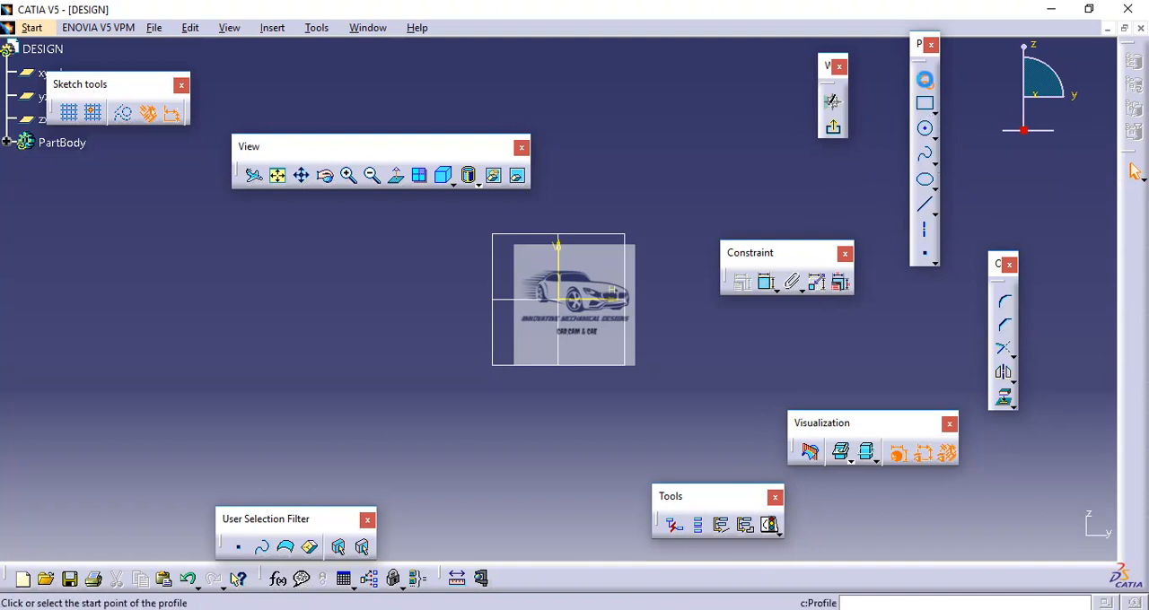
pyautogui.click(430, 273)
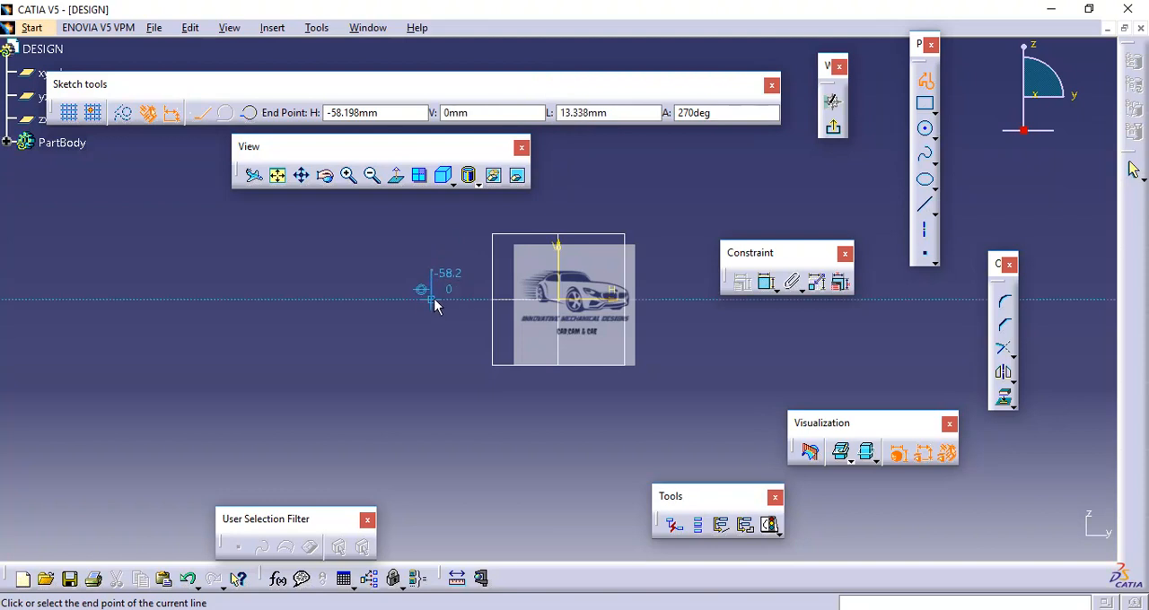
pyautogui.click(434, 305)
pyautogui.click(687, 301)
pyautogui.click(687, 271)
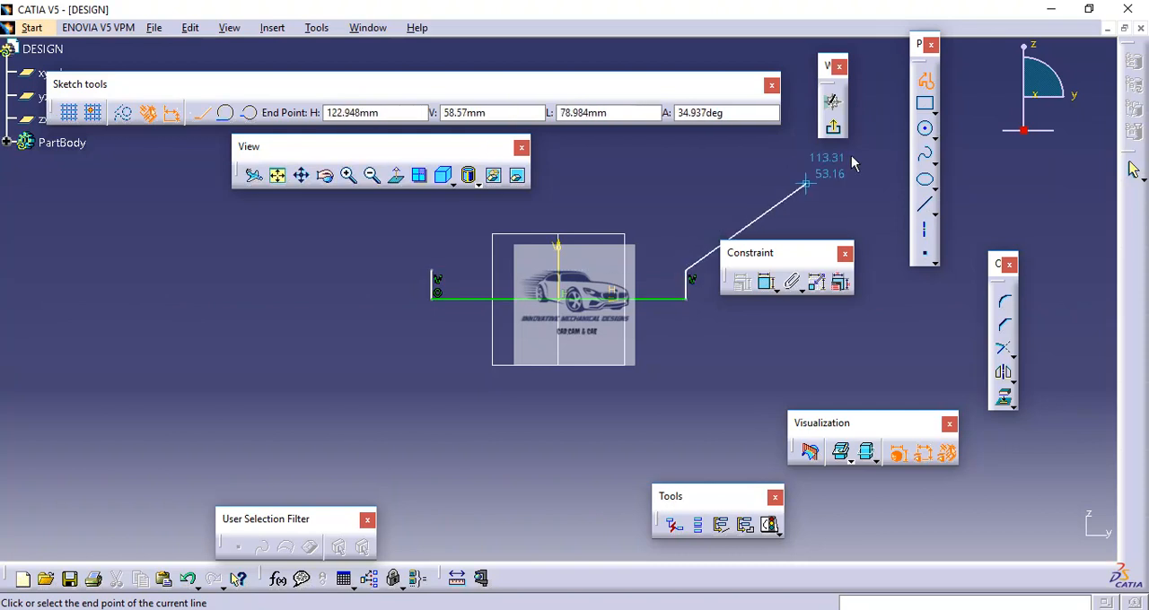
pyautogui.click(925, 80)
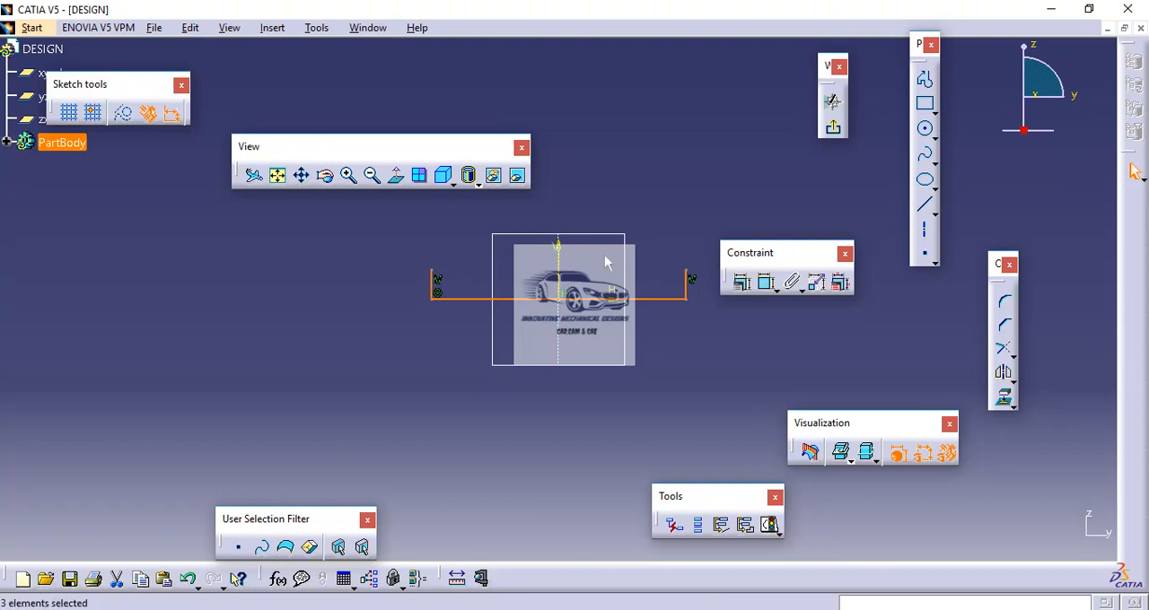
pyautogui.click(433, 232)
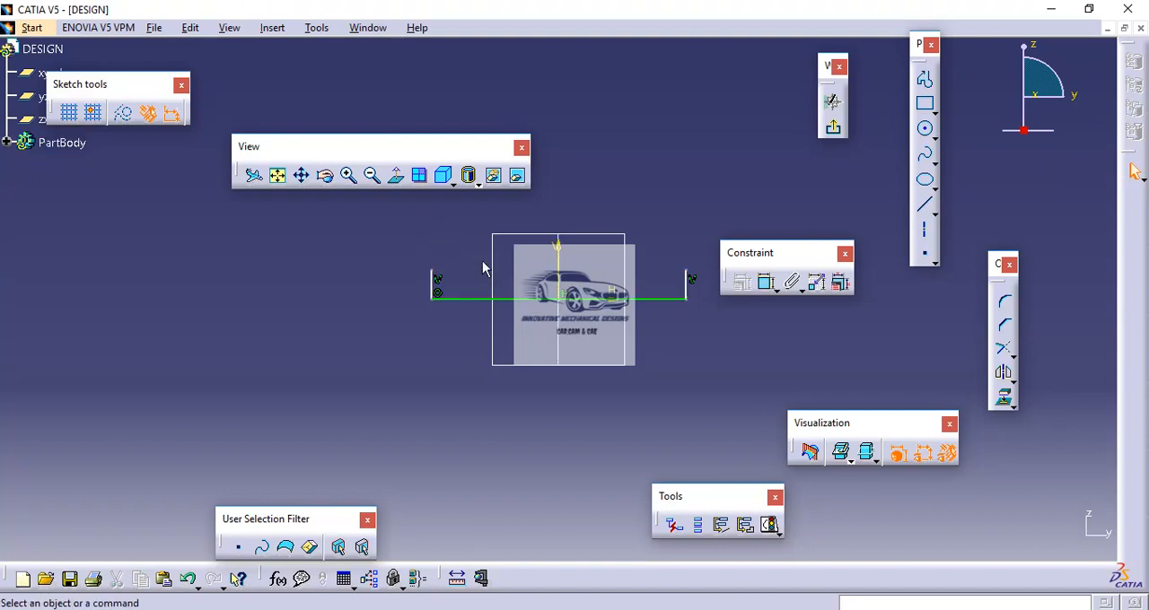
# Step: Constrain the two vertical end lines to be symmetric about the sketch's vertical axis
pyautogui.click(437, 285)
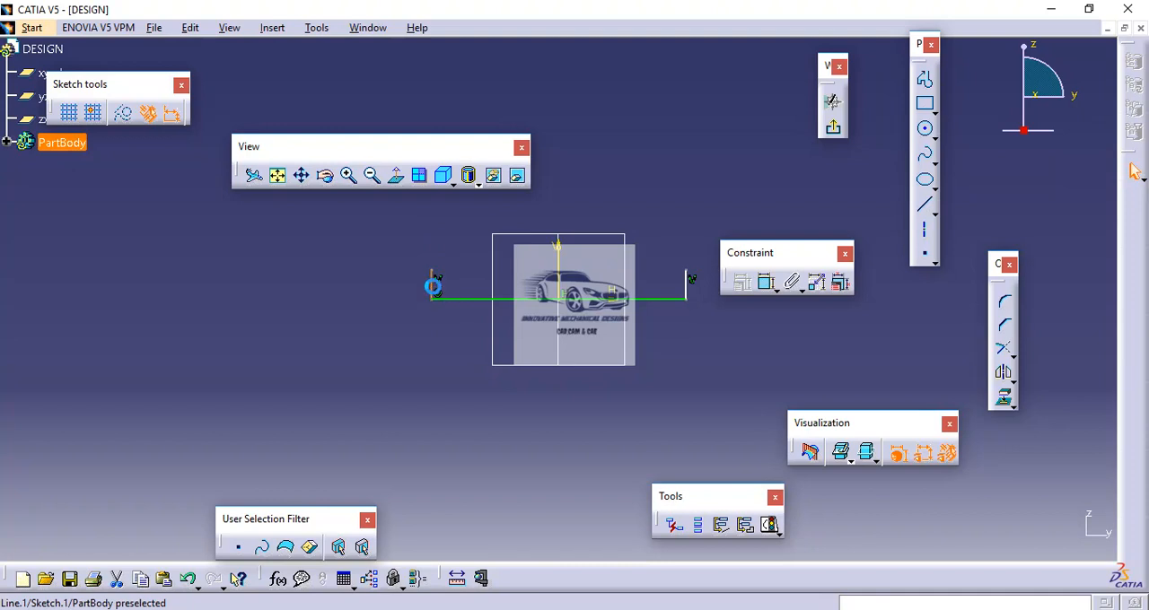
pyautogui.keyDown('ctrl'); pyautogui.click(687, 285); pyautogui.keyUp('ctrl')
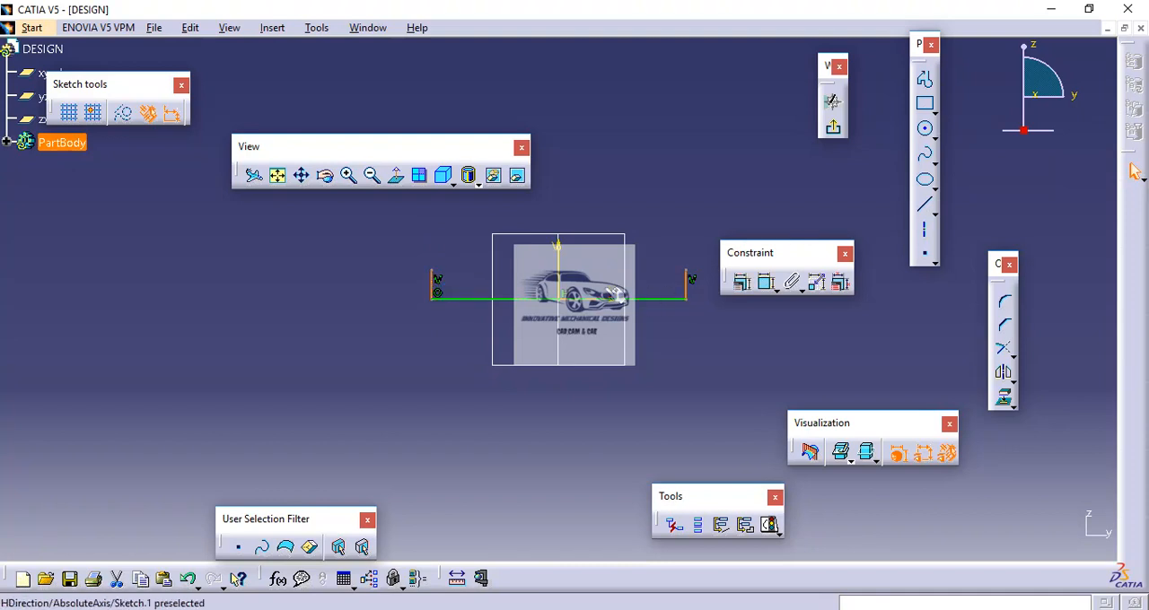
pyautogui.keyDown('ctrl'); pyautogui.click(559, 281); pyautogui.keyUp('ctrl')
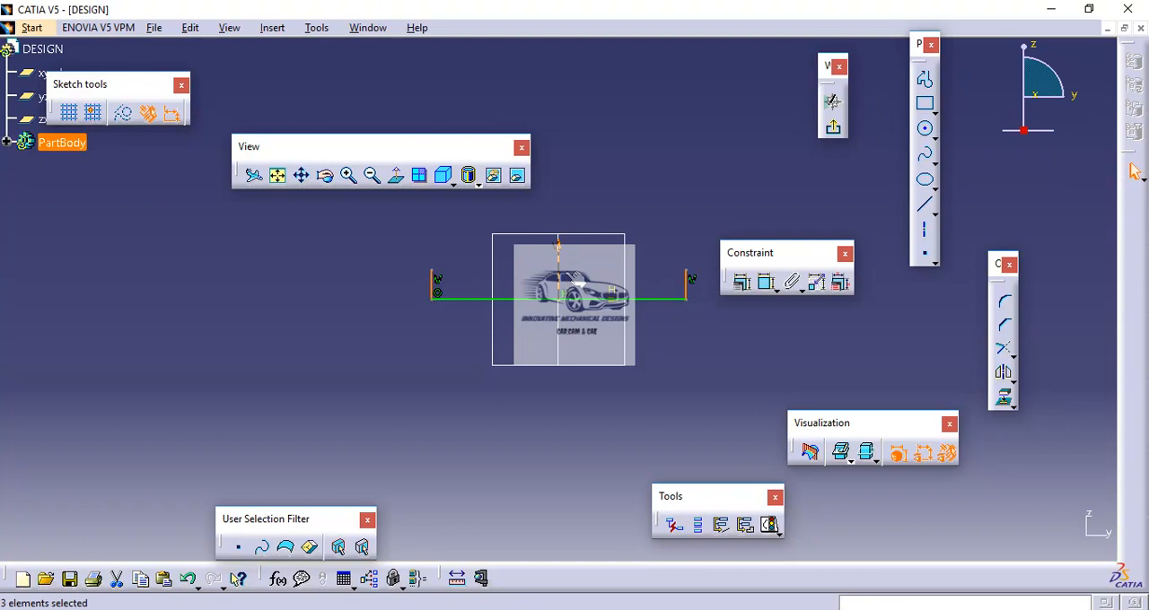
pyautogui.click(743, 284)
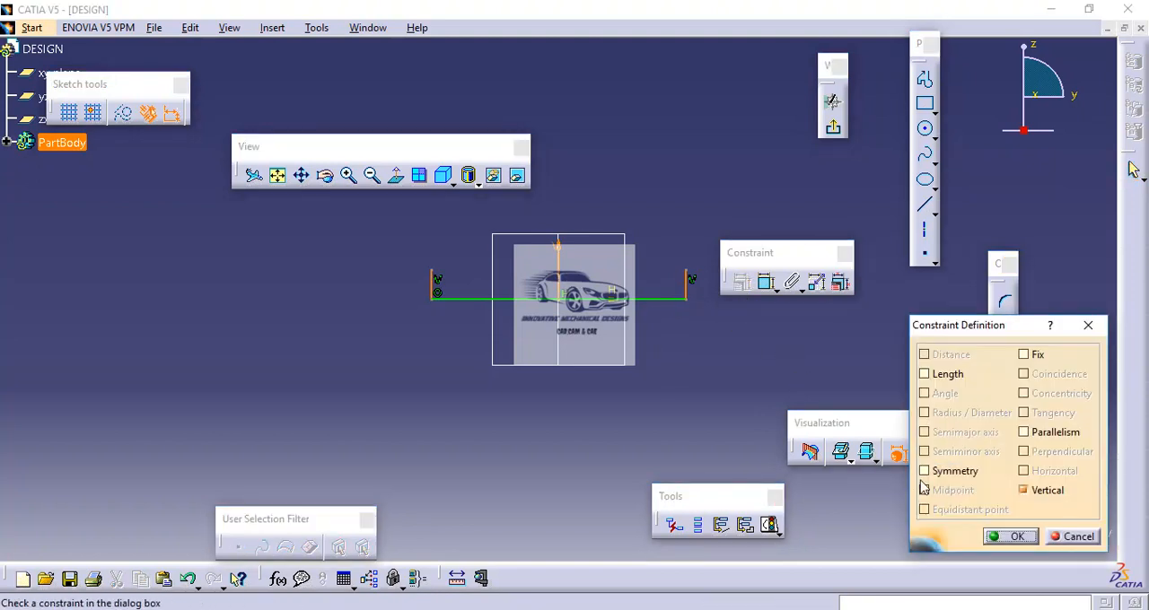
pyautogui.click(937, 473)
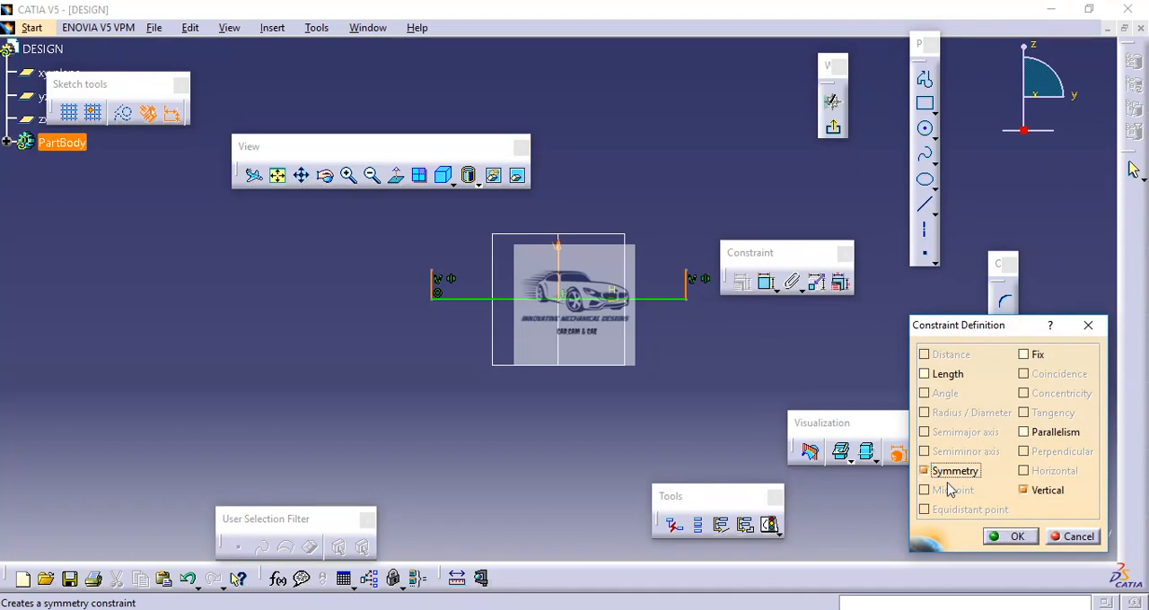
pyautogui.click(1008, 536)
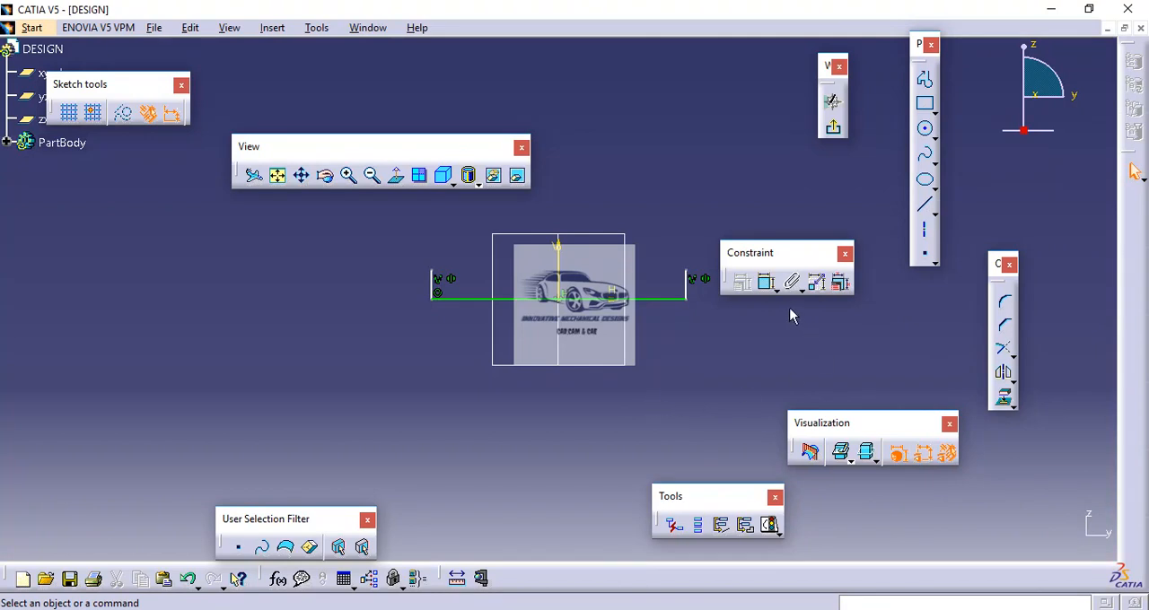
# Step: Dimension the horizontal base line and set its length to 110 mm
pyautogui.click(768, 286)
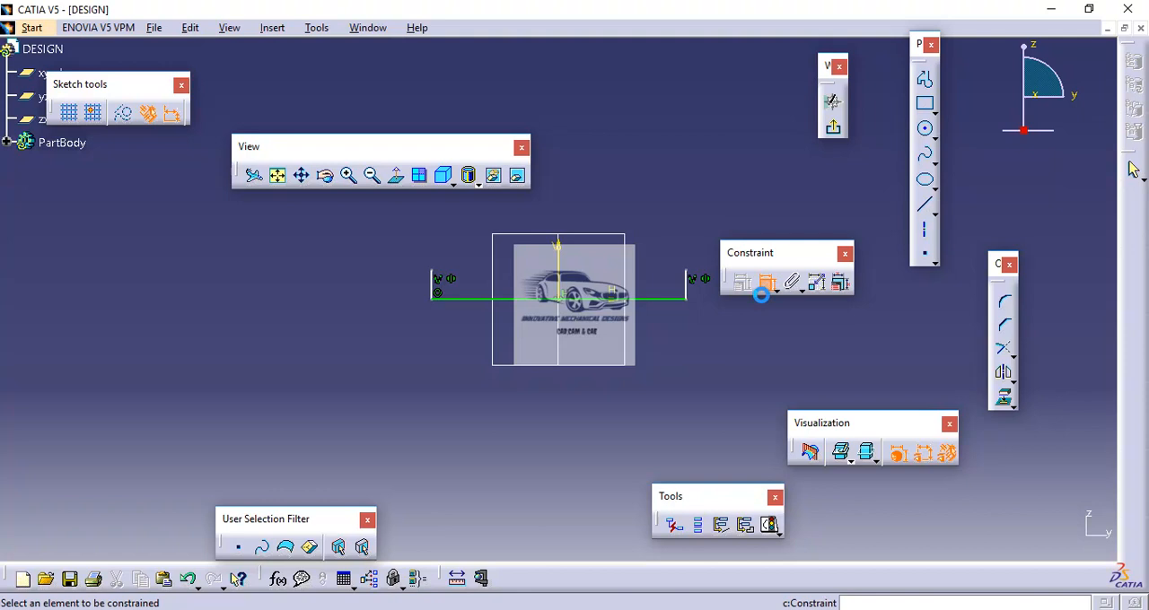
pyautogui.click(597, 303)
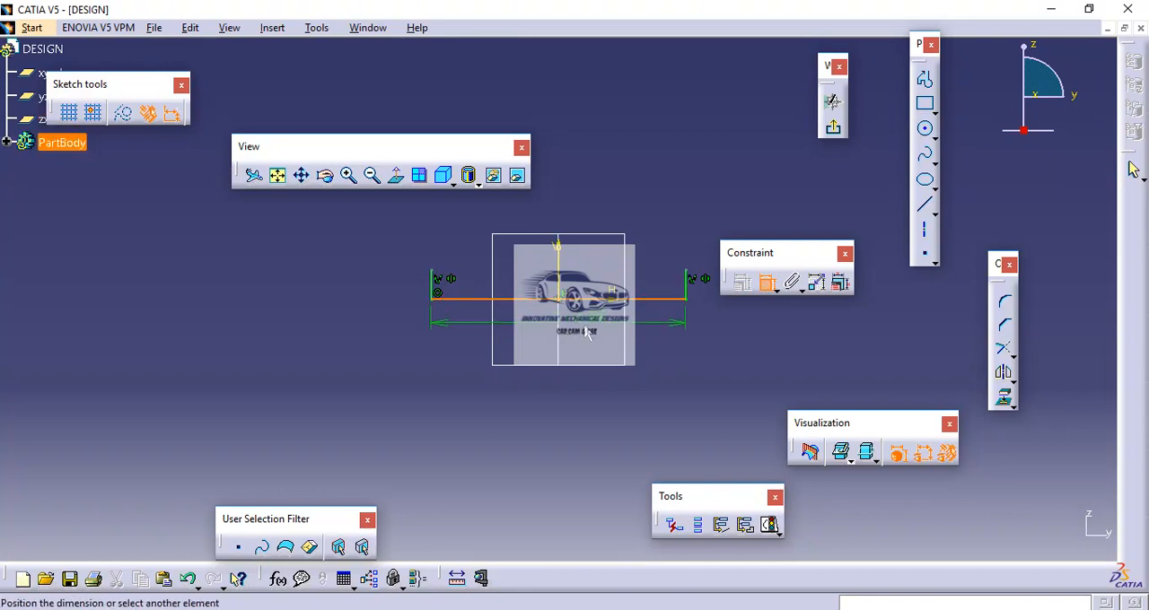
pyautogui.click(585, 323)
pyautogui.doubleClick(585, 323)
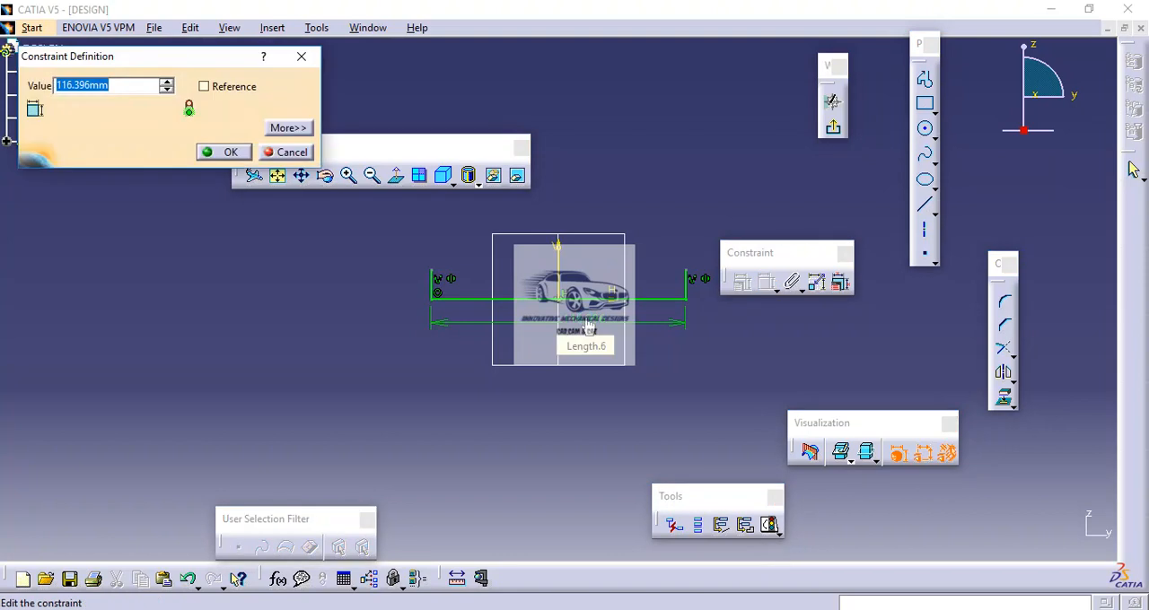
pyautogui.write('110')
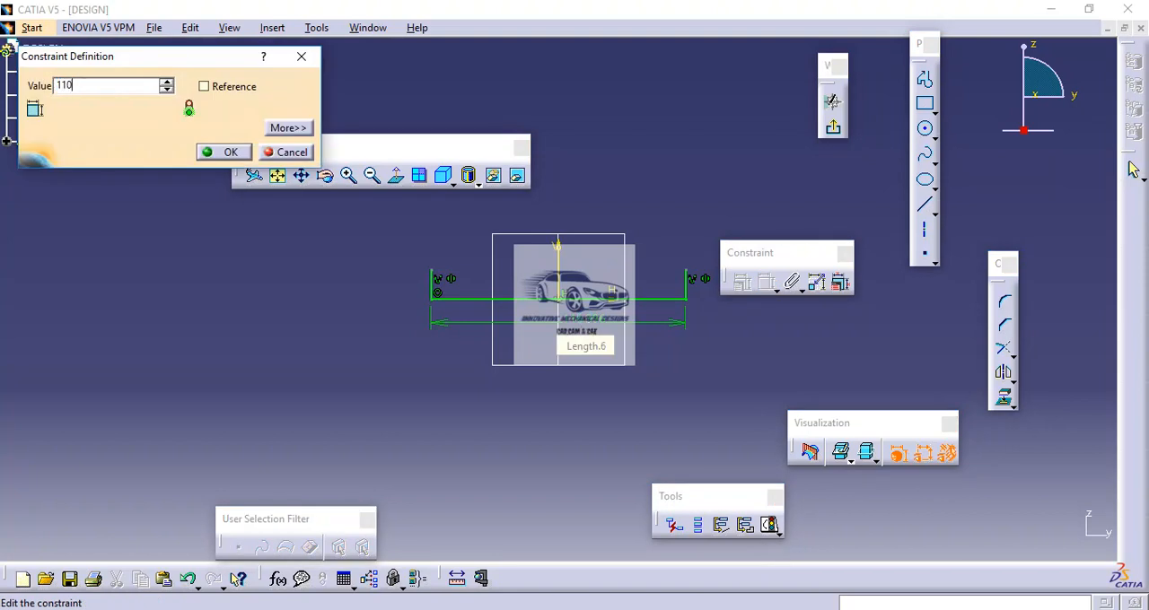
pyautogui.press('Return')
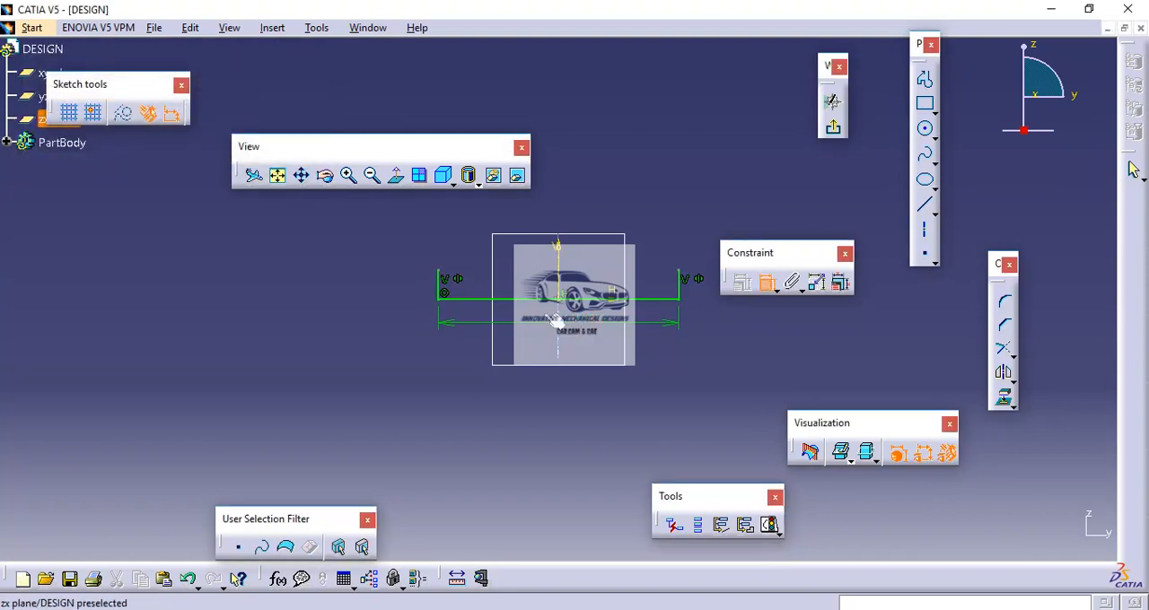
# Step: Dimension both vertical end lines and set each length to 2 mm
pyautogui.click(446, 294)
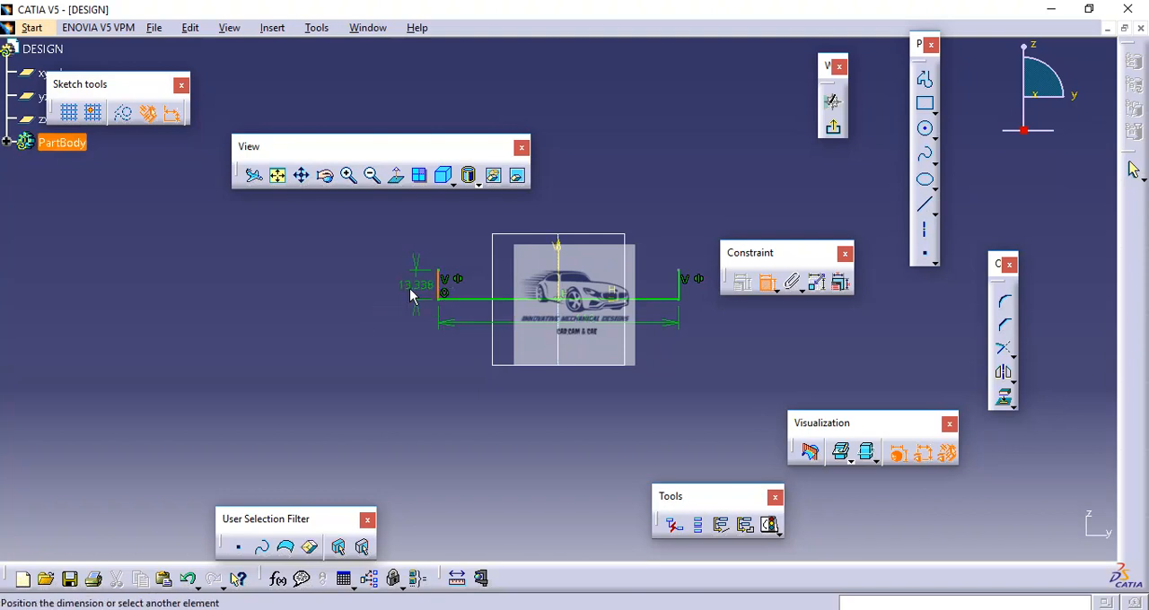
pyautogui.click(403, 285)
pyautogui.click(680, 289)
pyautogui.click(702, 286)
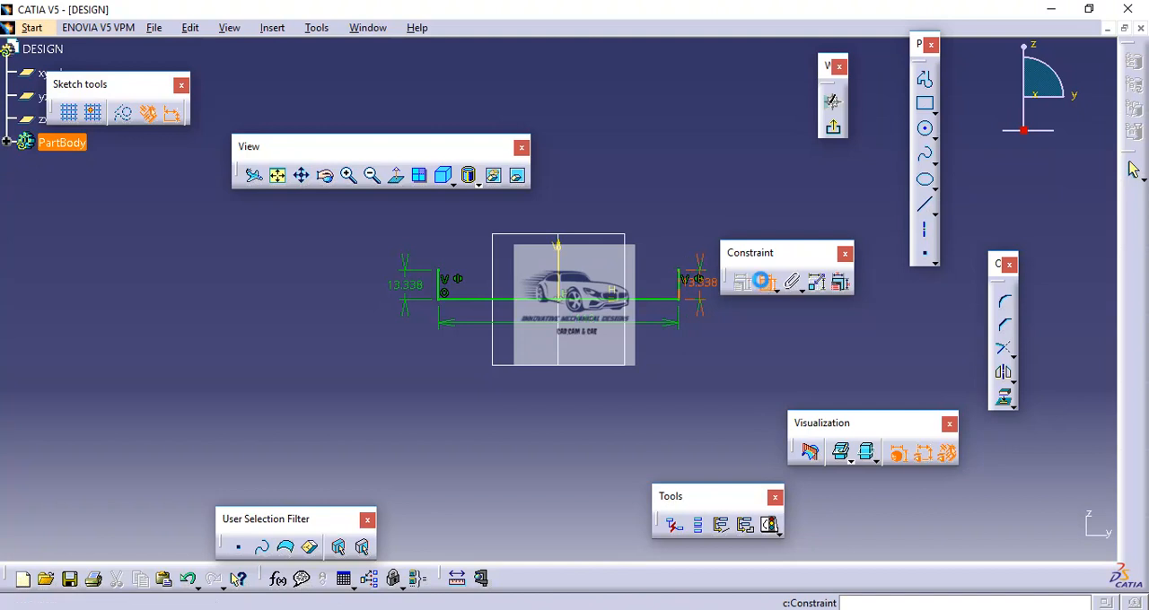
pyautogui.doubleClick(707, 284)
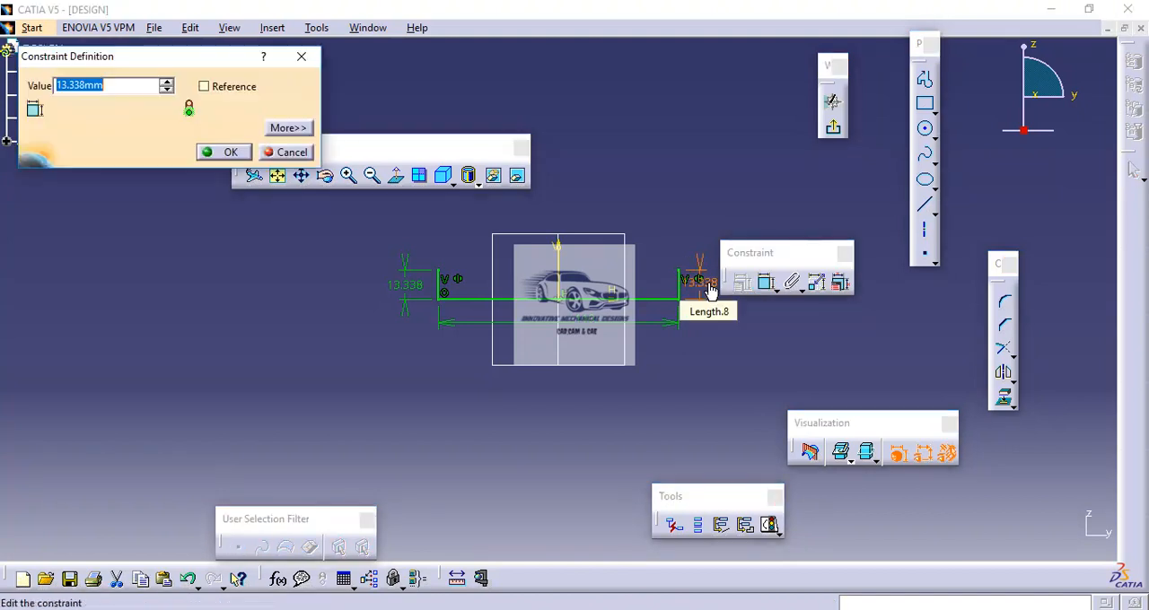
pyautogui.write('8mm')
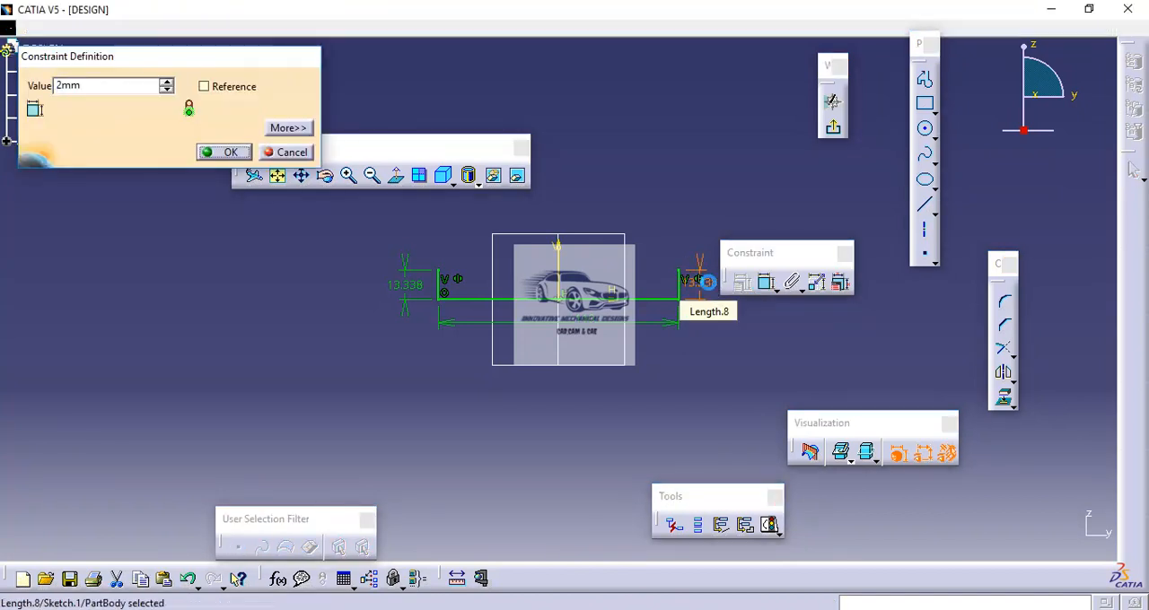
pyautogui.press('Return')
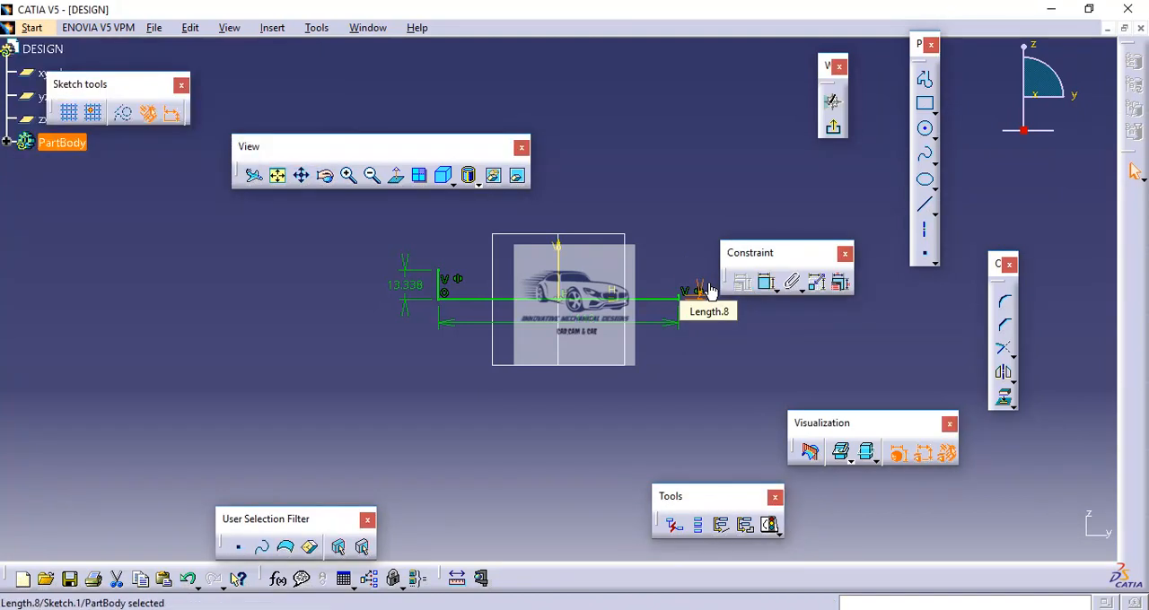
pyautogui.doubleClick(409, 287)
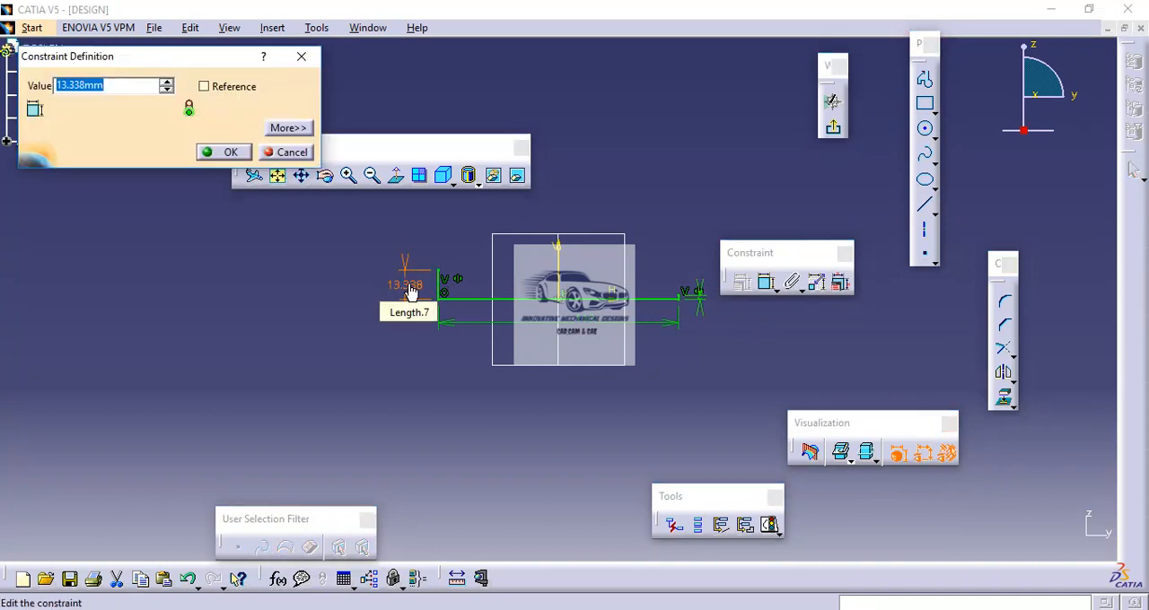
pyautogui.write('2')
pyautogui.press('Return')
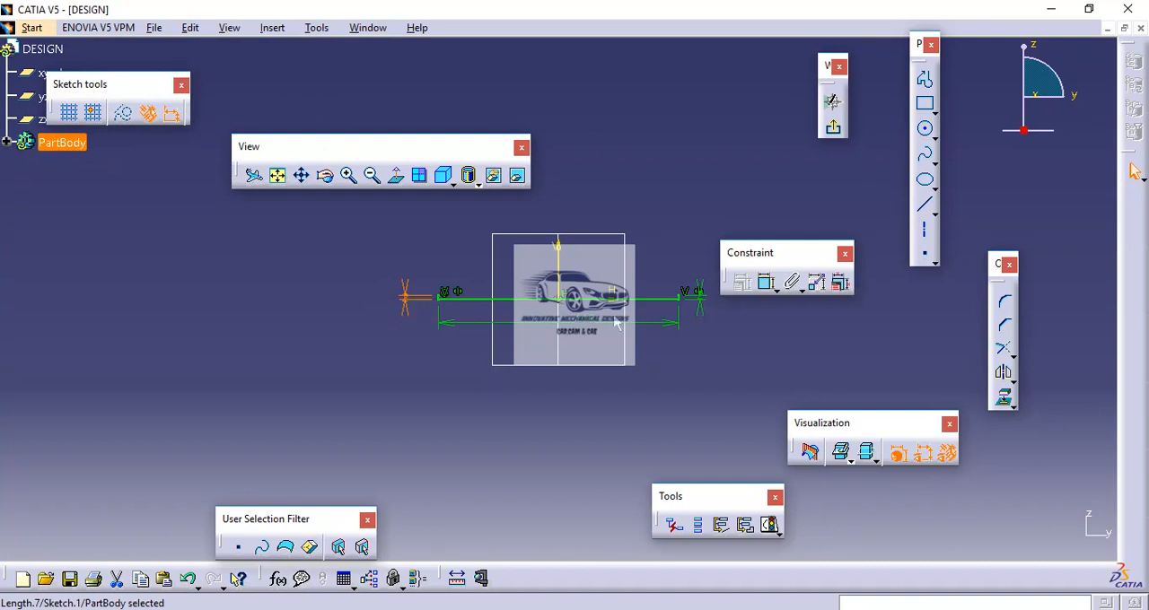
# Step: Close the profile with a three-point arc between the upper ends of the vertical lines, rising about 10.6 mm above the base line
pyautogui.click(934, 138)
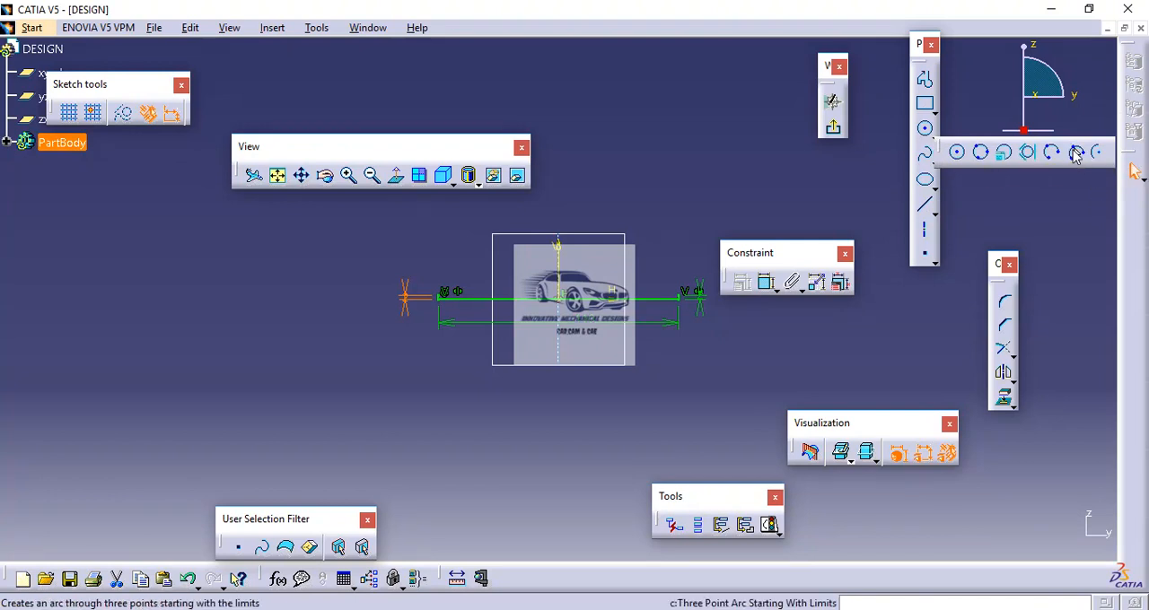
pyautogui.click(1076, 153)
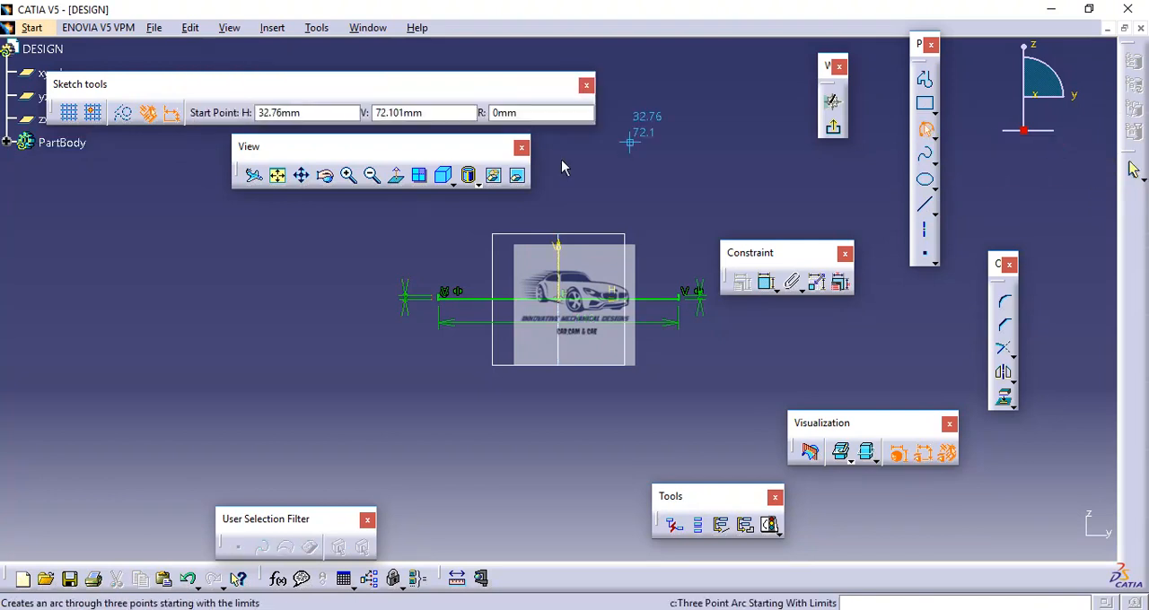
pyautogui.click(447, 299)
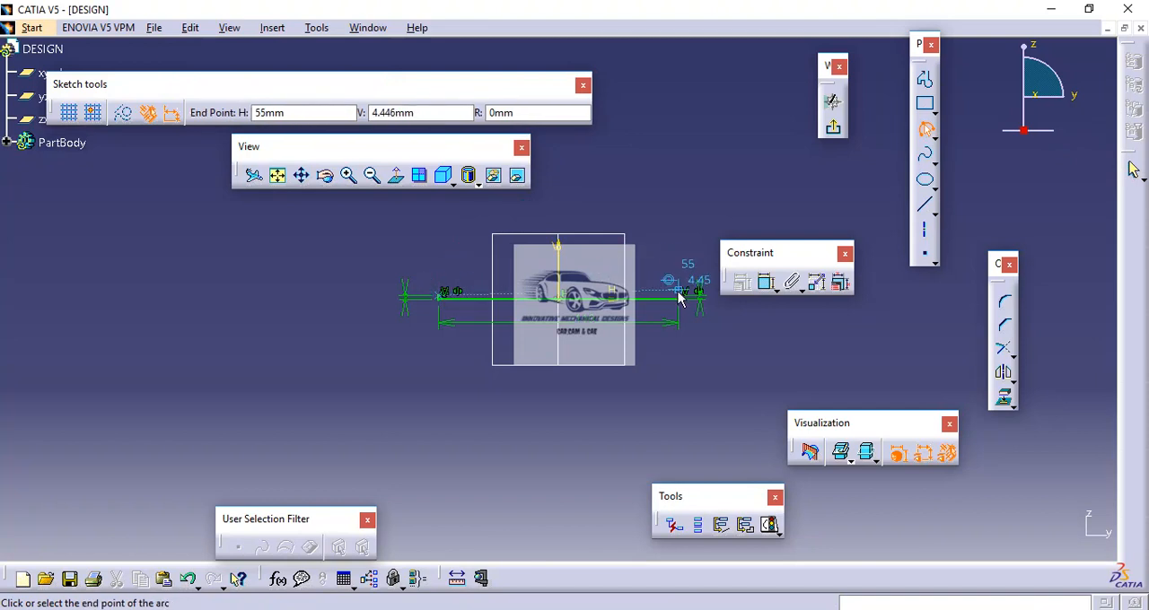
pyautogui.click(686, 299)
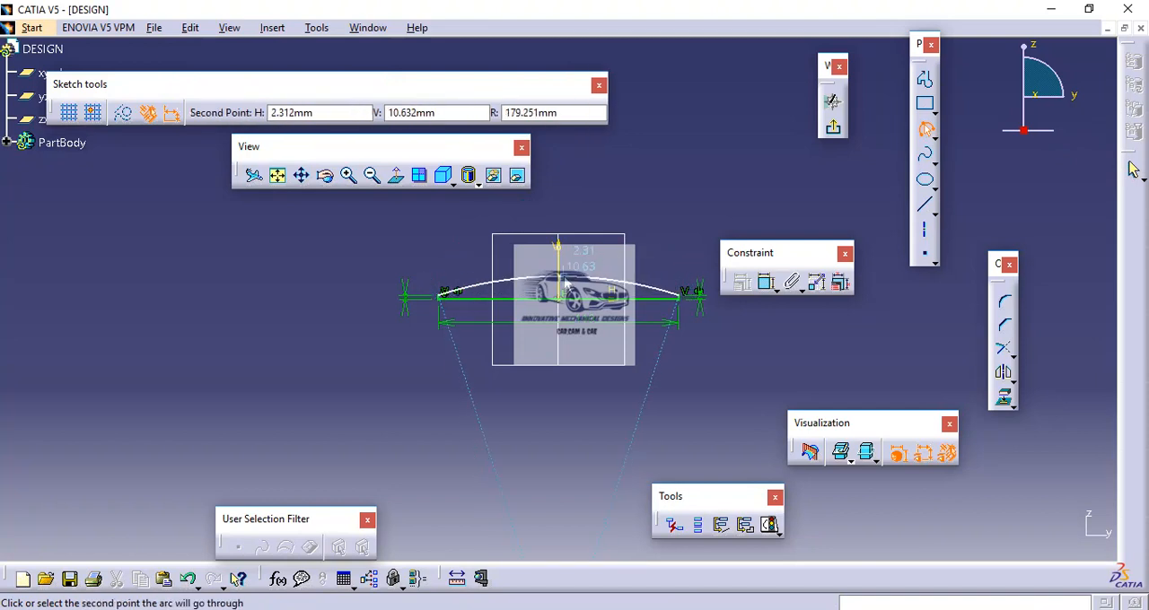
pyautogui.click(625, 280)
pyautogui.click(658, 238)
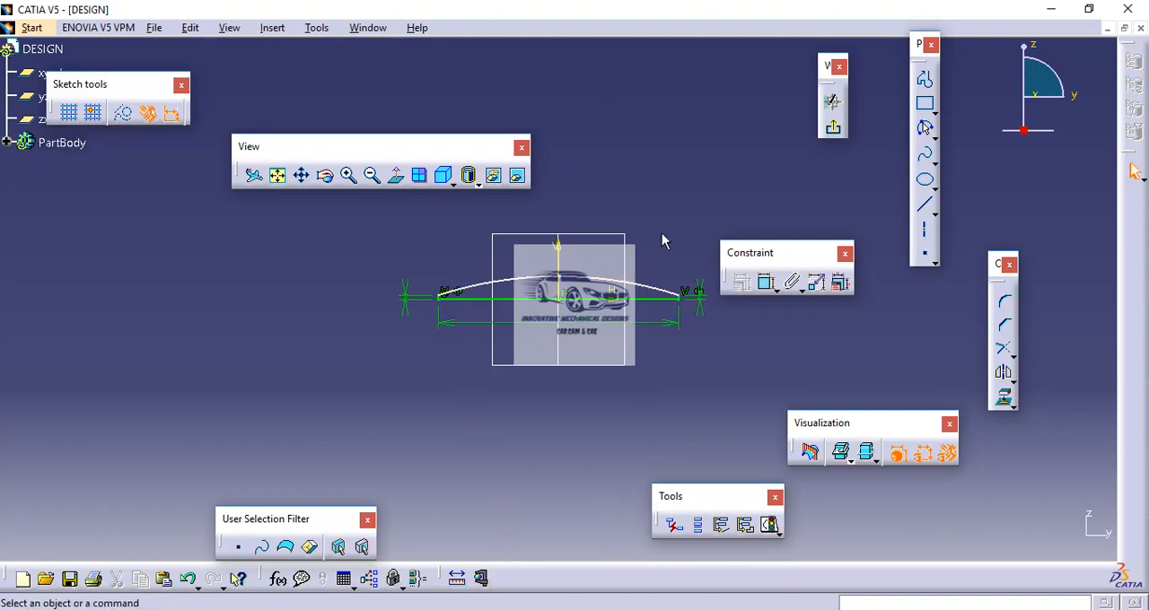
# Step: Dimension the arc's height above the base line, set it to 8 mm, and exit the sketch
pyautogui.click(767, 283)
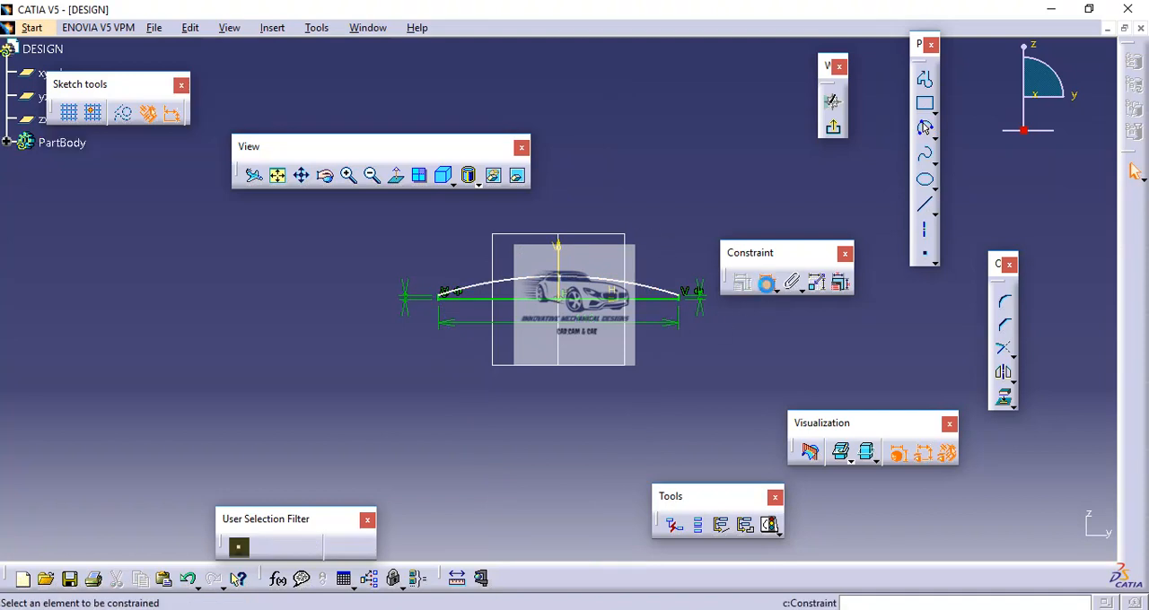
pyautogui.click(601, 301)
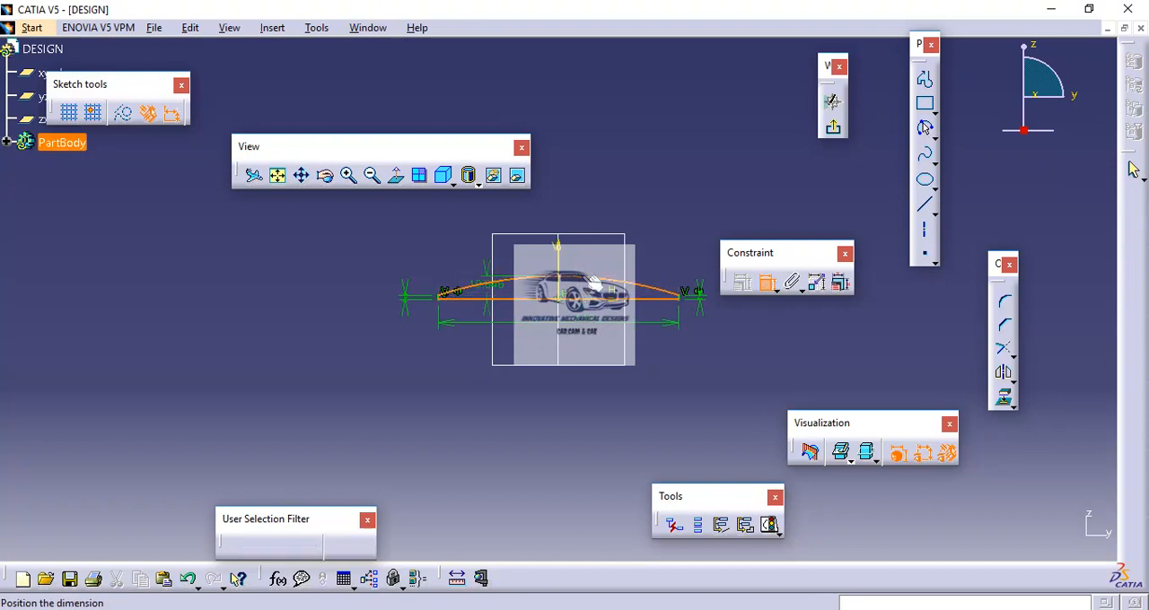
pyautogui.click(588, 253)
pyautogui.doubleClick(594, 257)
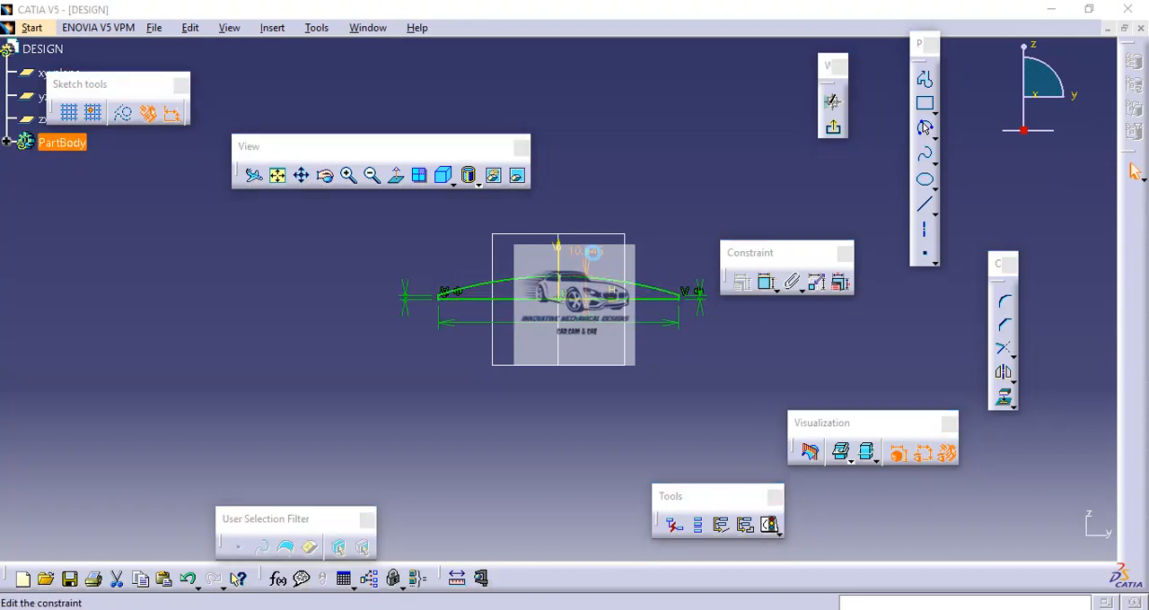
pyautogui.write('8')
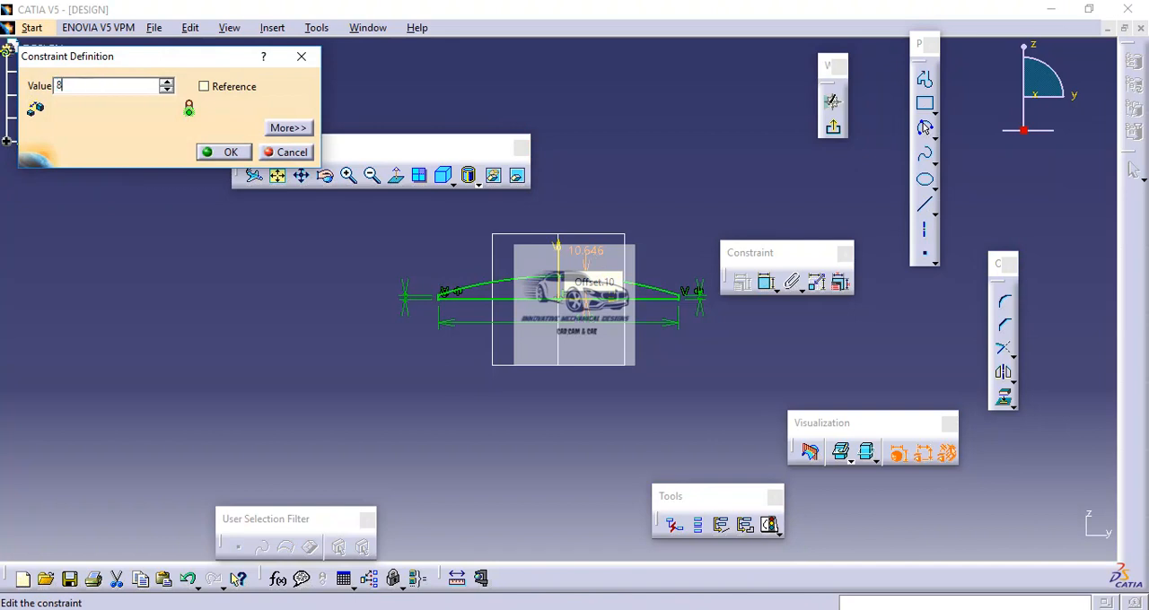
pyautogui.press('Return')
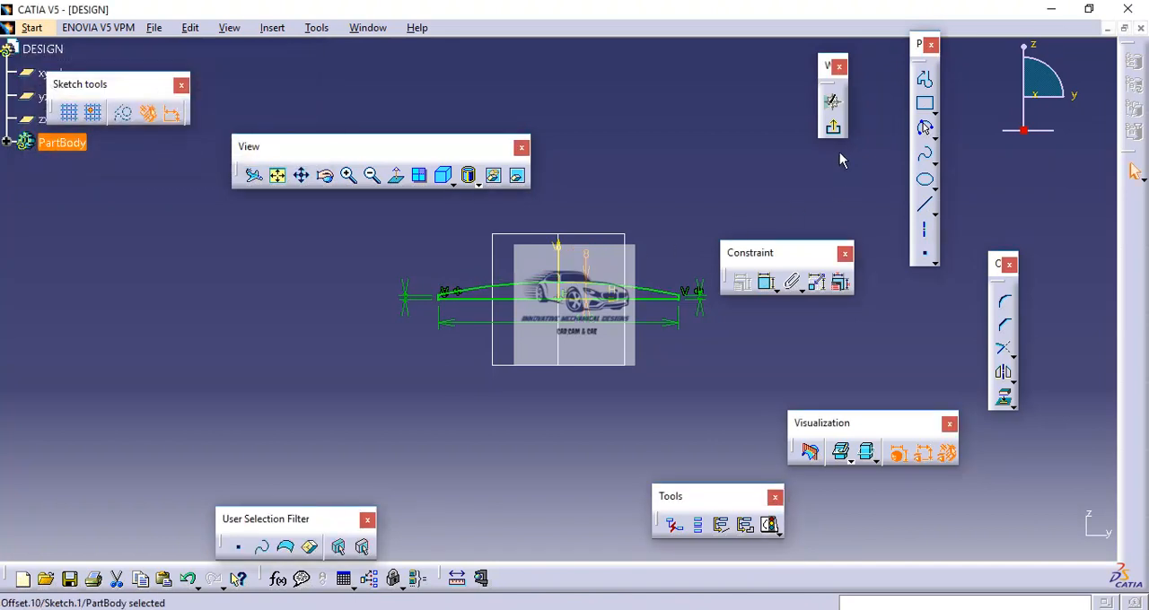
pyautogui.click(835, 131)
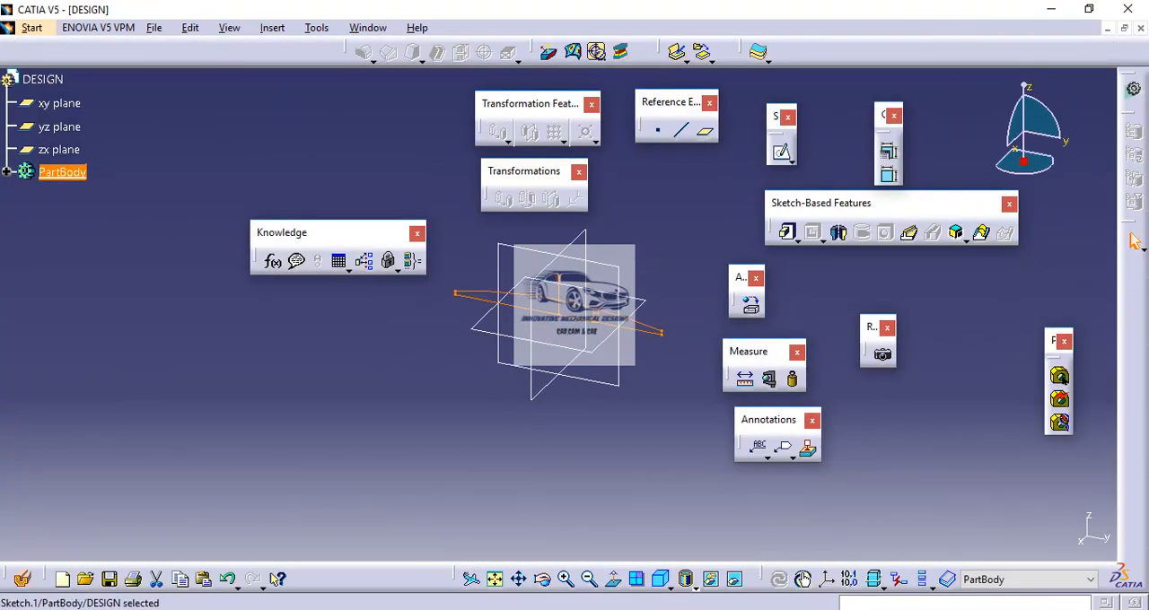
# Step: Pad the closed profile with mirrored extent and a length of 47/2 mm, following the plate width in the reference drawing
pyautogui.click(682, 609)
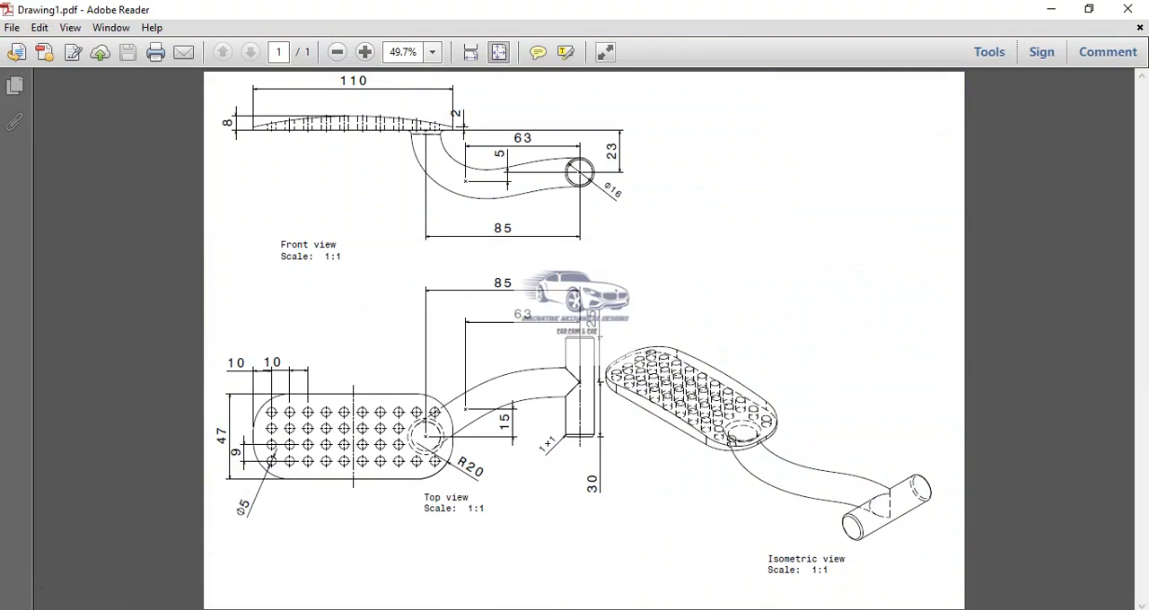
pyautogui.moveTo(653, 609)
pyautogui.click(652, 585)
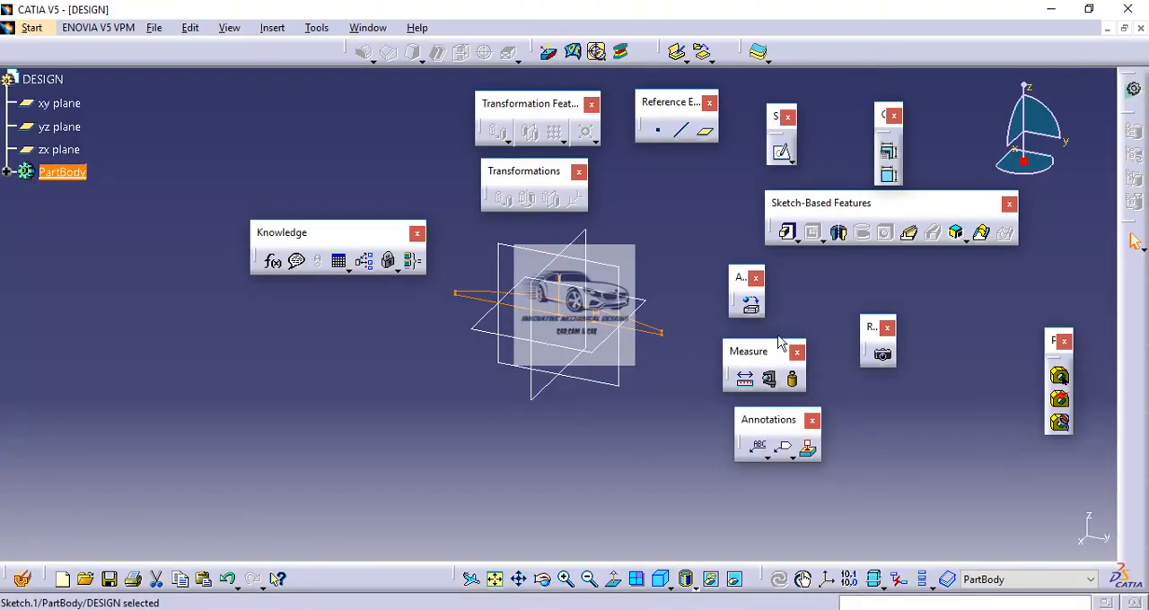
pyautogui.click(789, 234)
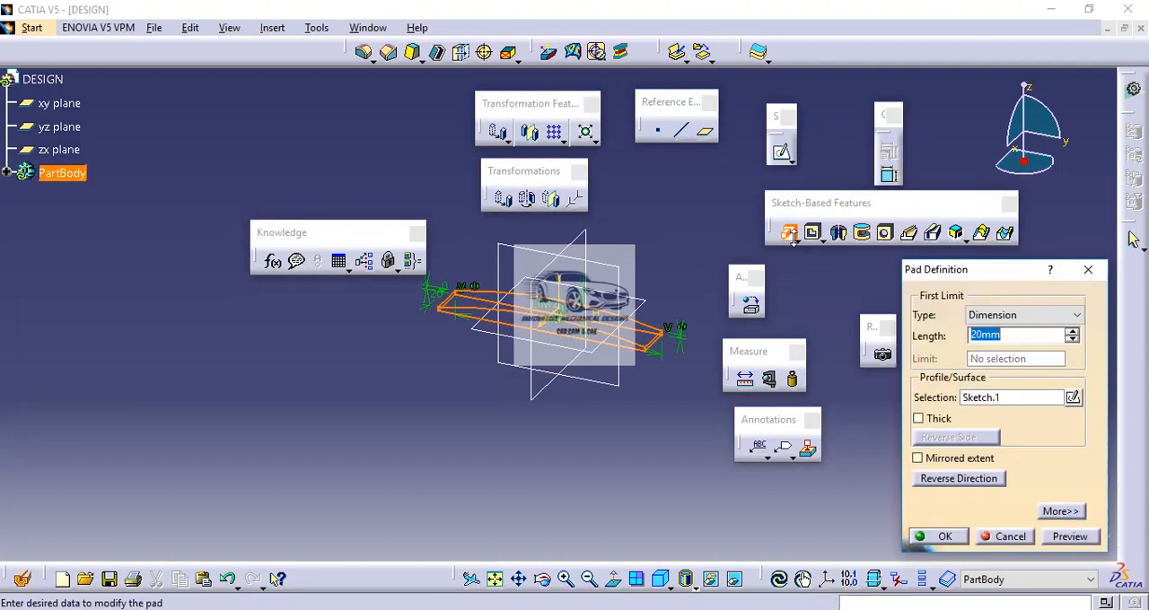
pyautogui.click(917, 459)
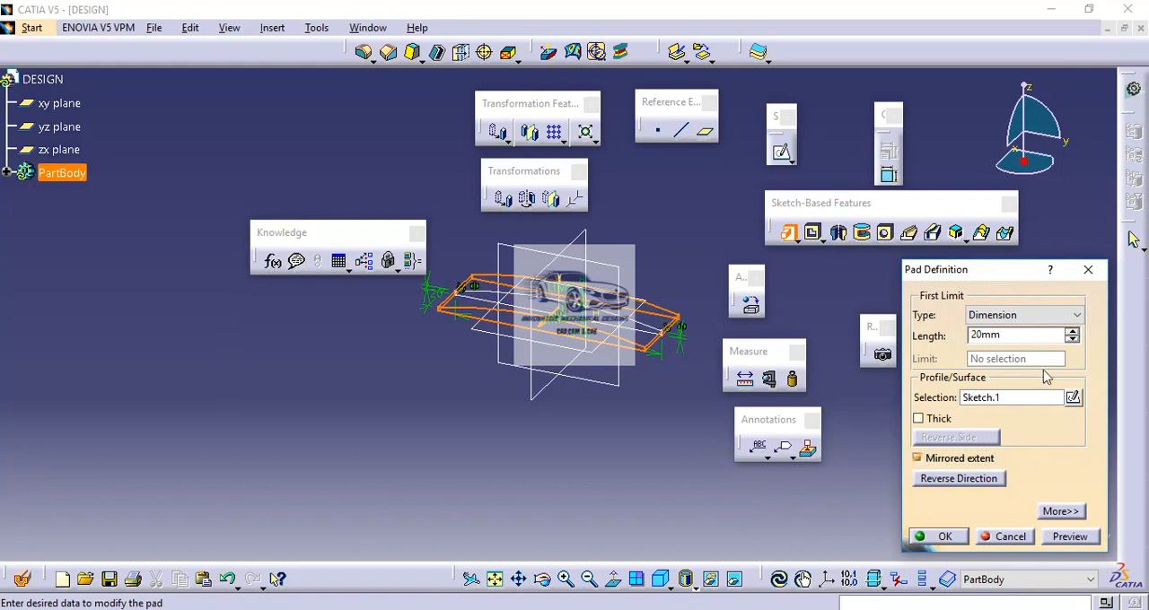
pyautogui.doubleClick(1012, 335)
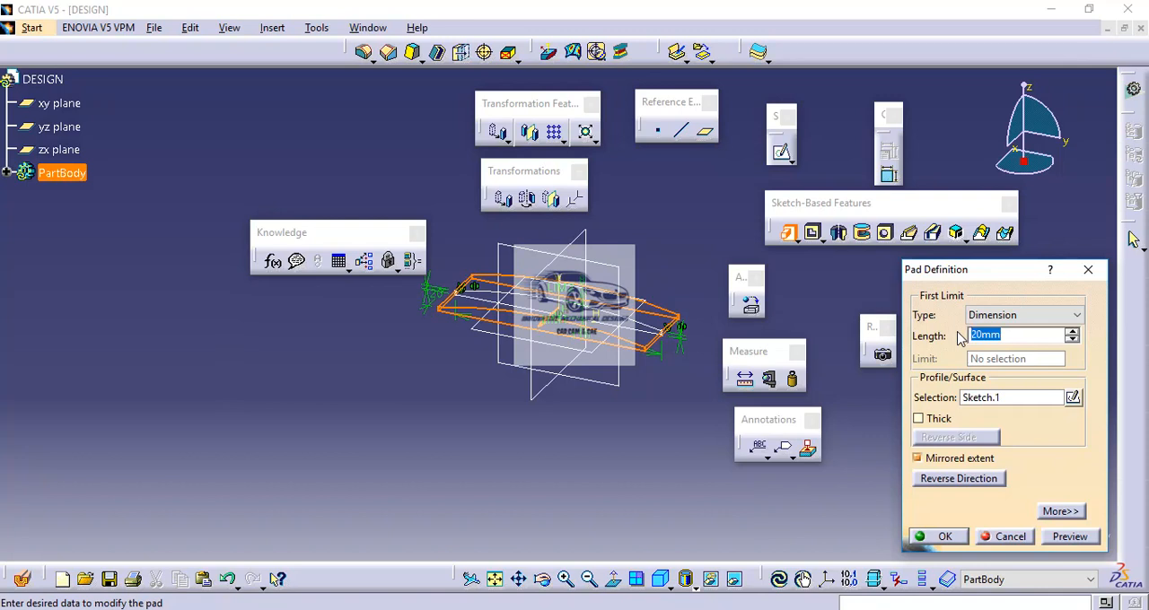
pyautogui.write('47/2')
pyautogui.click(944, 537)
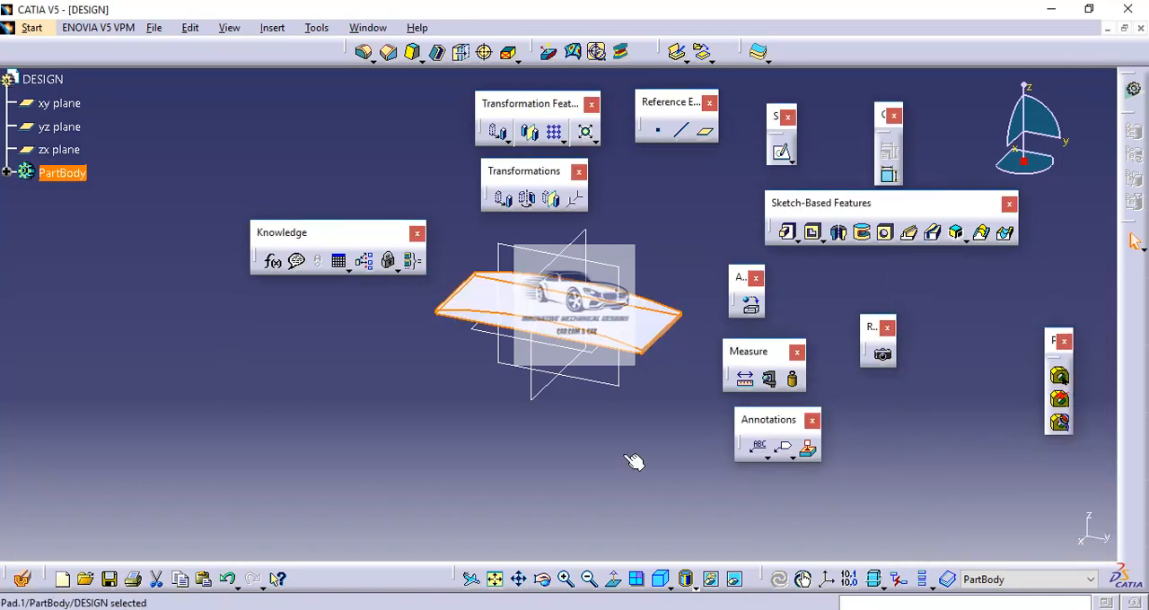
# Step: Start an edge fillet and select the two short vertical corner edges at the positive-y end of the plate
pyautogui.click(680, 609)
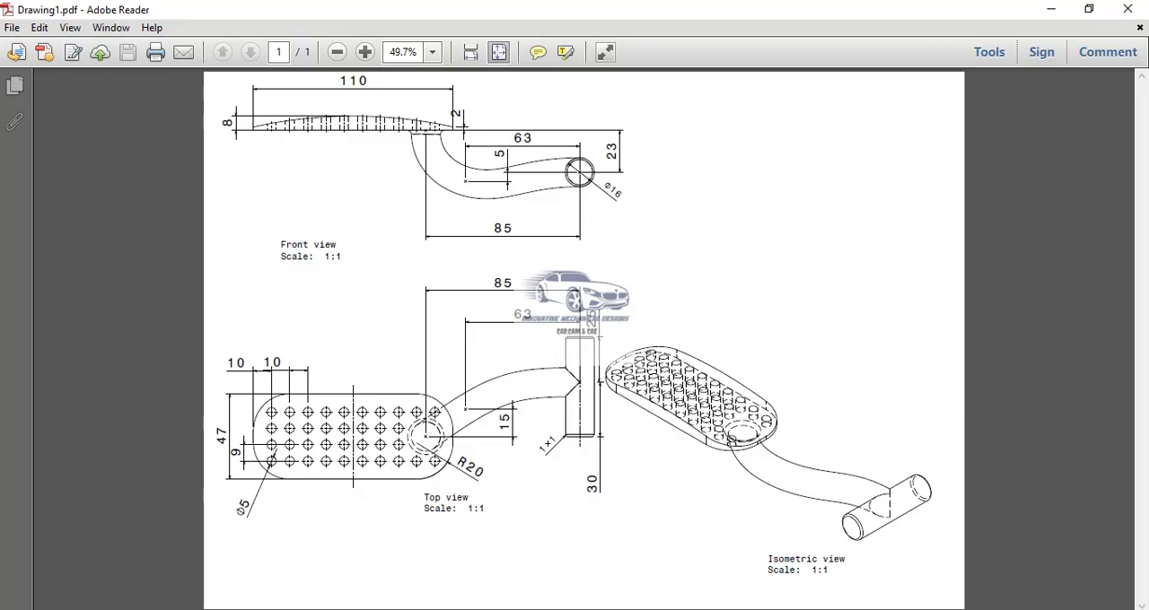
pyautogui.click(651, 609)
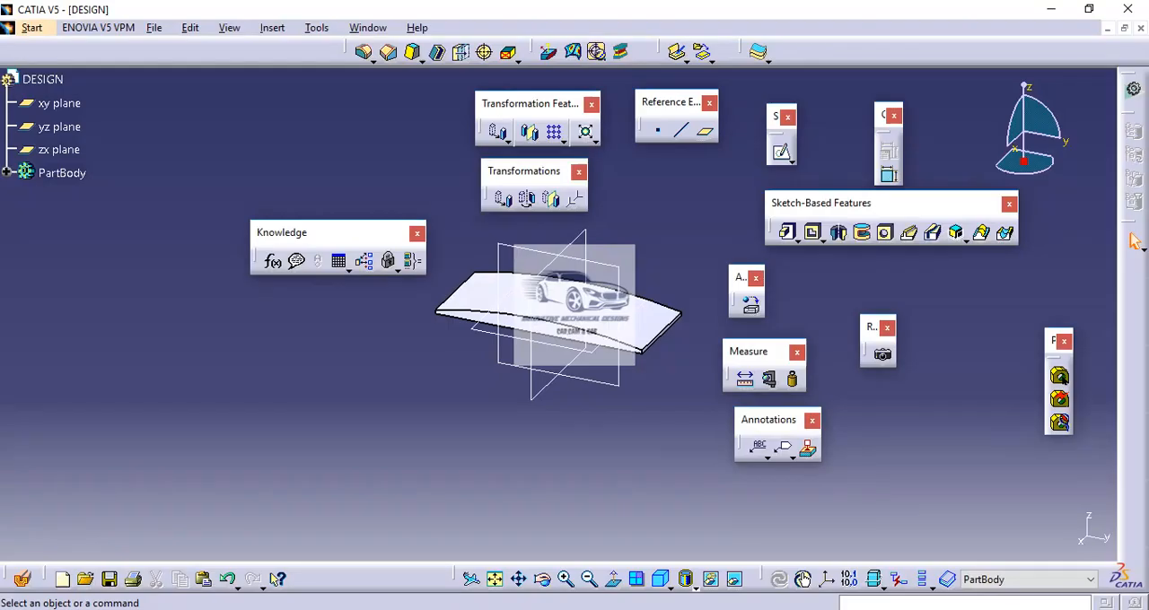
pyautogui.click(365, 54)
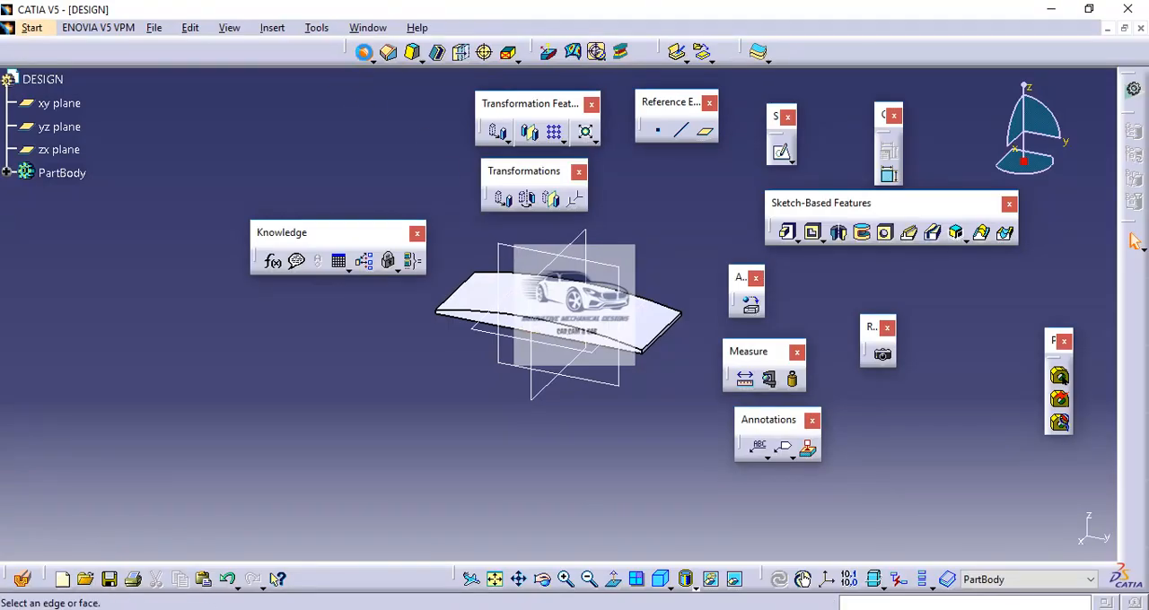
pyautogui.moveTo(643, 276); pyautogui.dragTo(642, 145, button='middle')
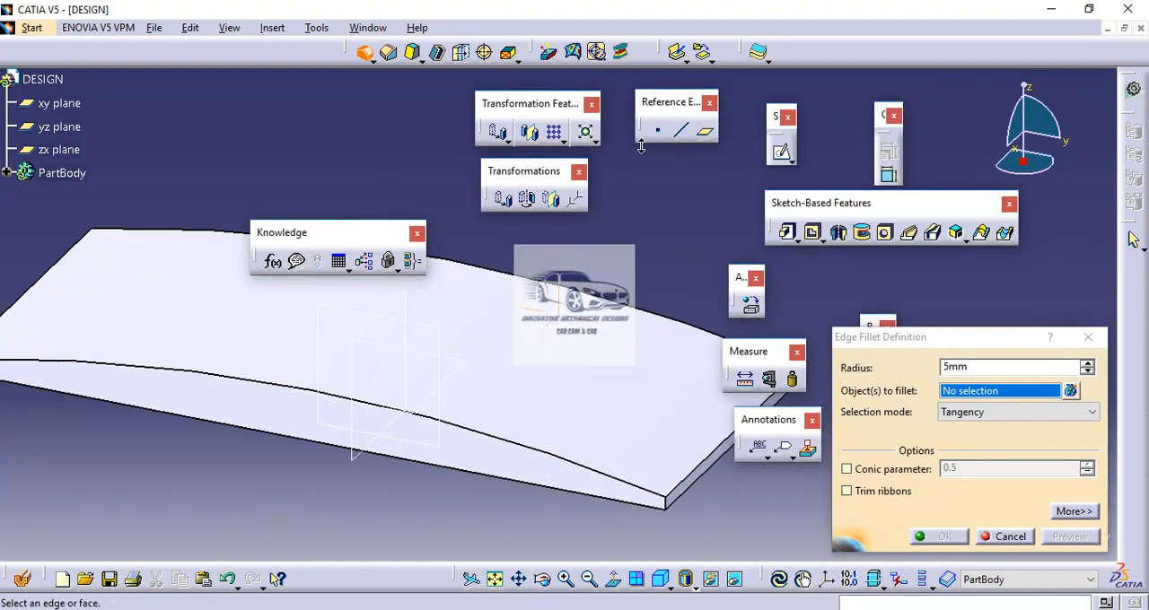
pyautogui.click(675, 509)
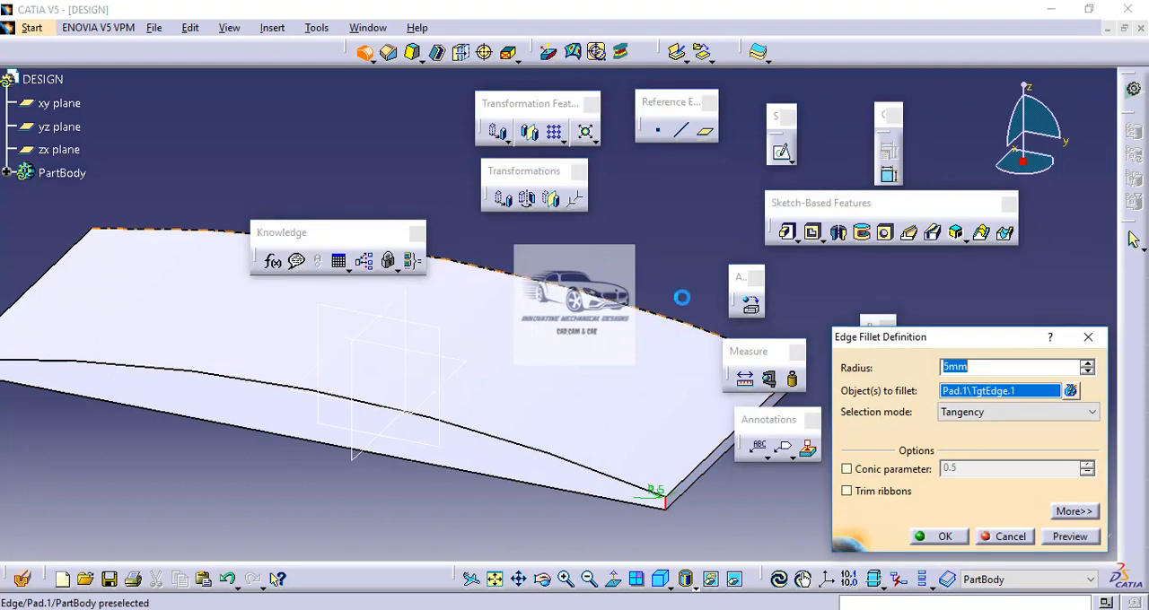
pyautogui.moveTo(685, 280); pyautogui.dragTo(476, 275, button='middle')
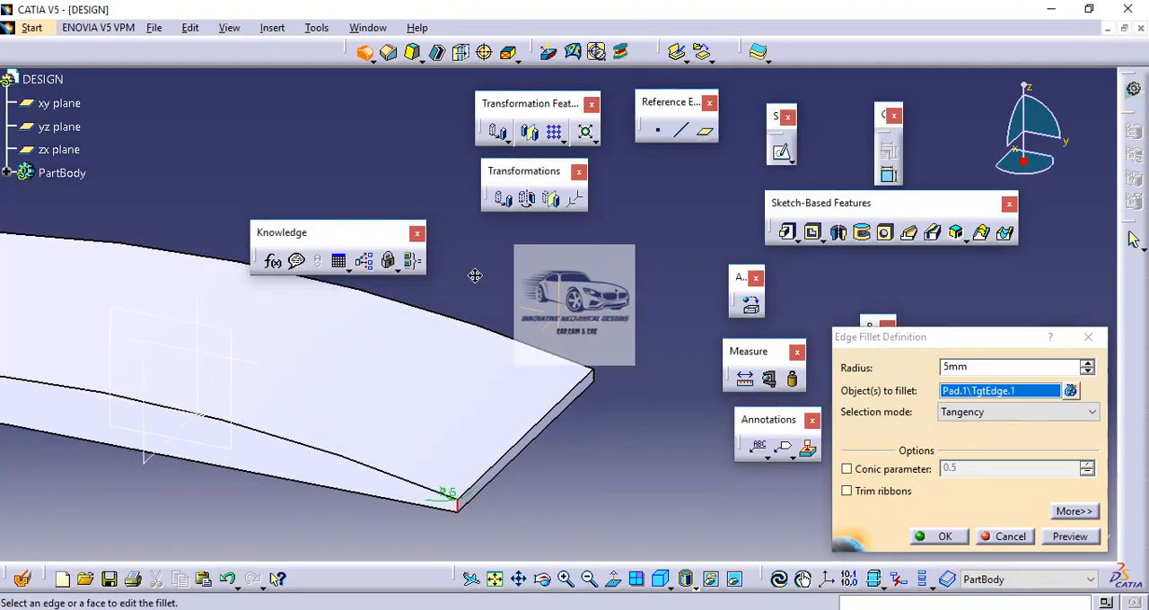
pyautogui.click(600, 381)
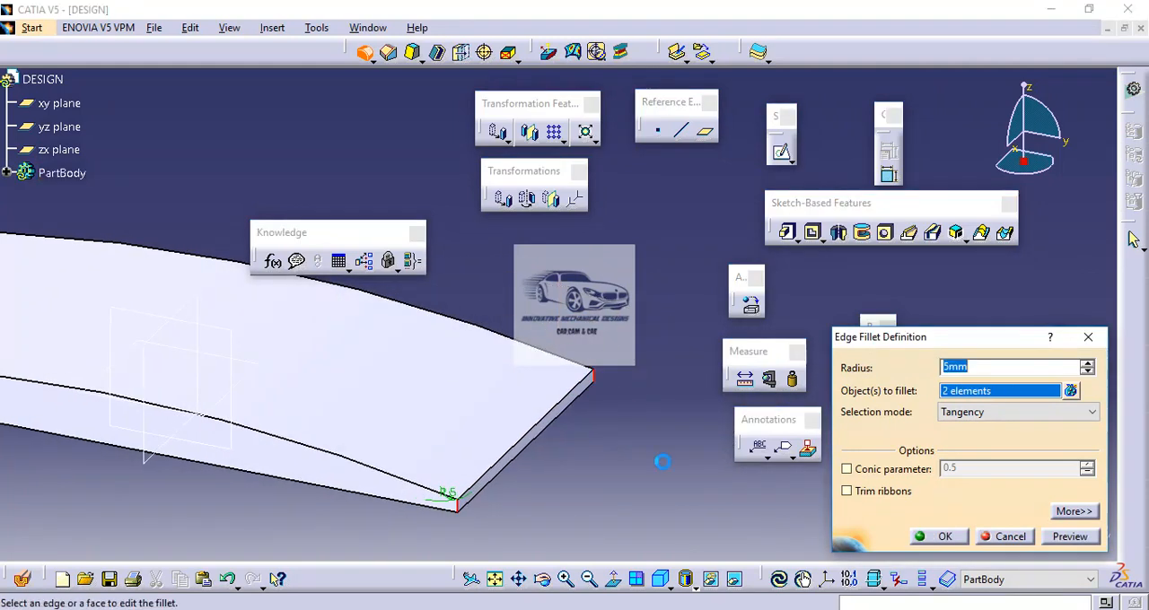
# Step: With hidden edges displayed, add the two corner edges at the plate's opposite end and fillet all four at 20 mm radius
pyautogui.click(692, 583)
pyautogui.click(712, 531)
pyautogui.moveTo(192, 359); pyautogui.dragTo(865, 447, button='middle')
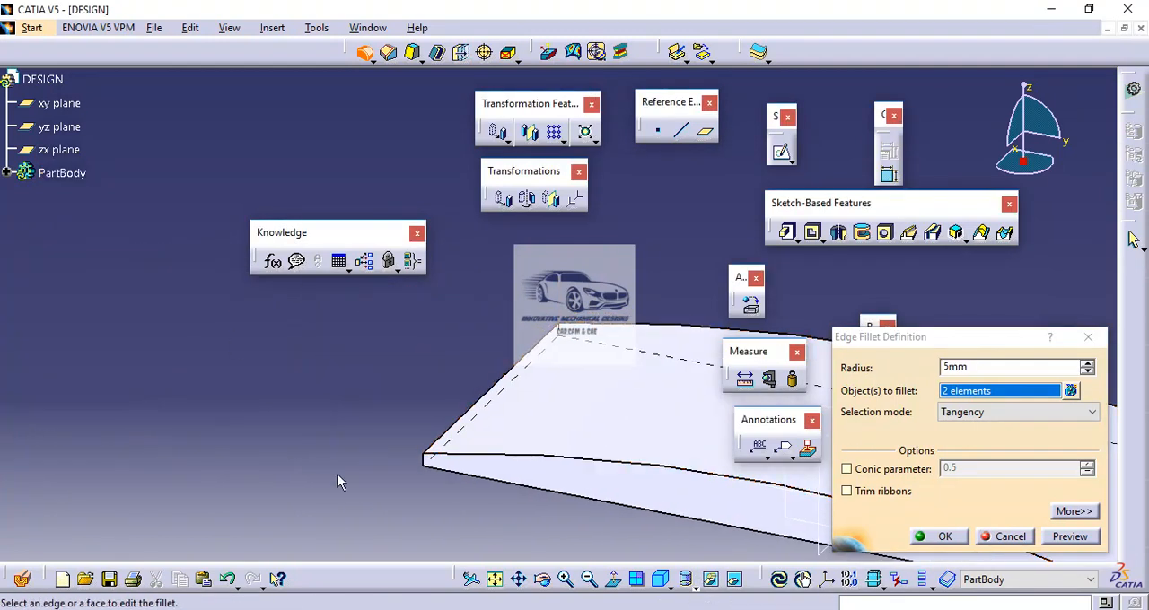
pyautogui.click(426, 459)
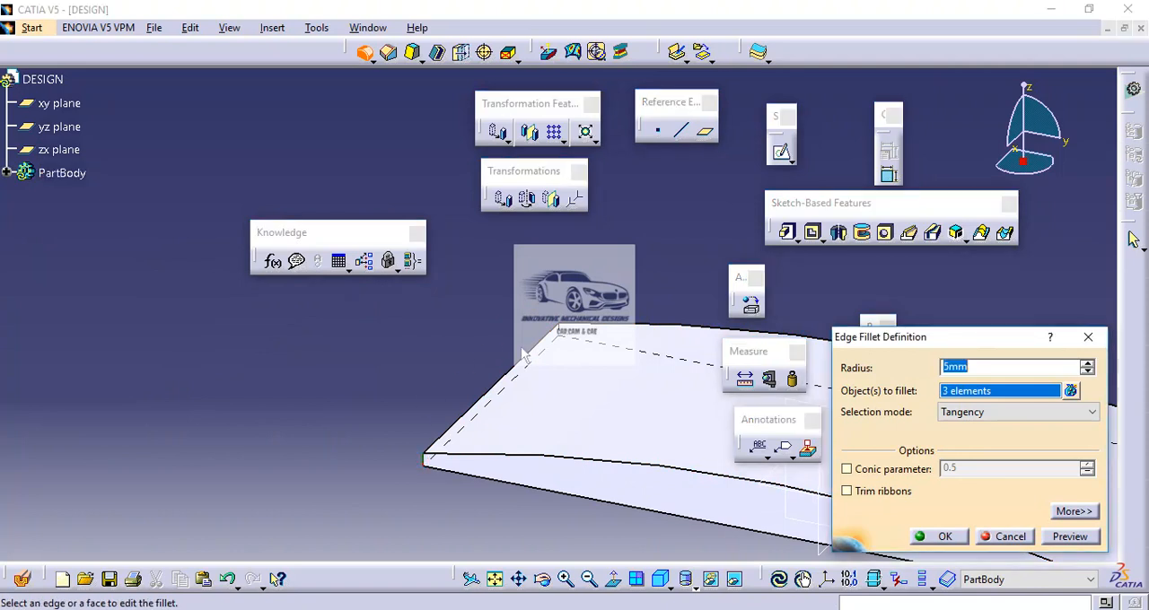
pyautogui.click(563, 334)
pyautogui.write('20')
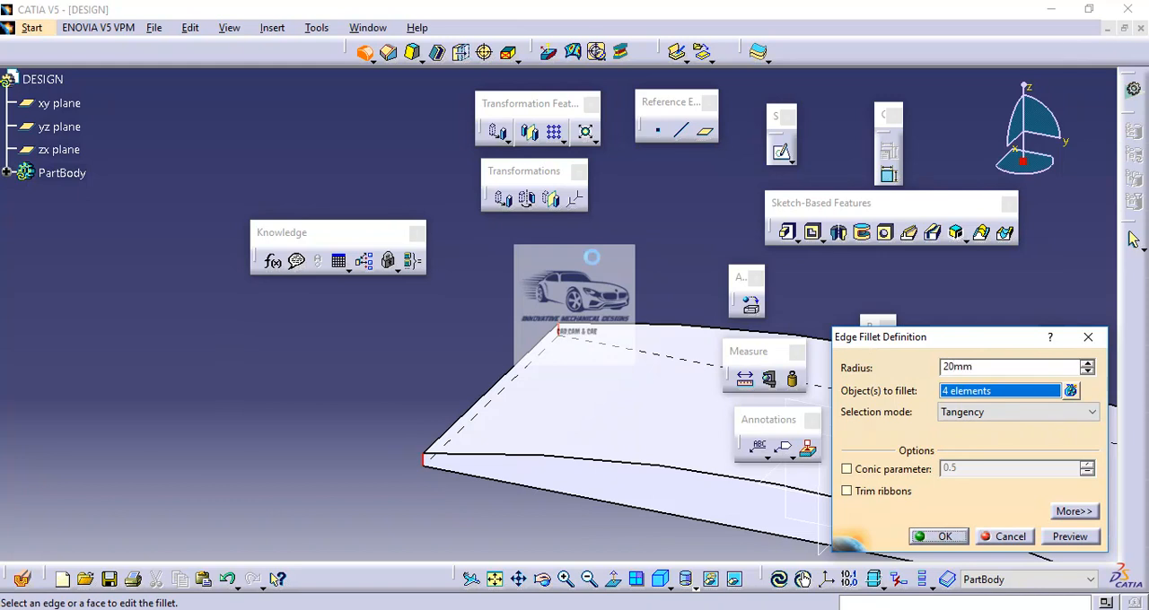
pyautogui.press('Return')
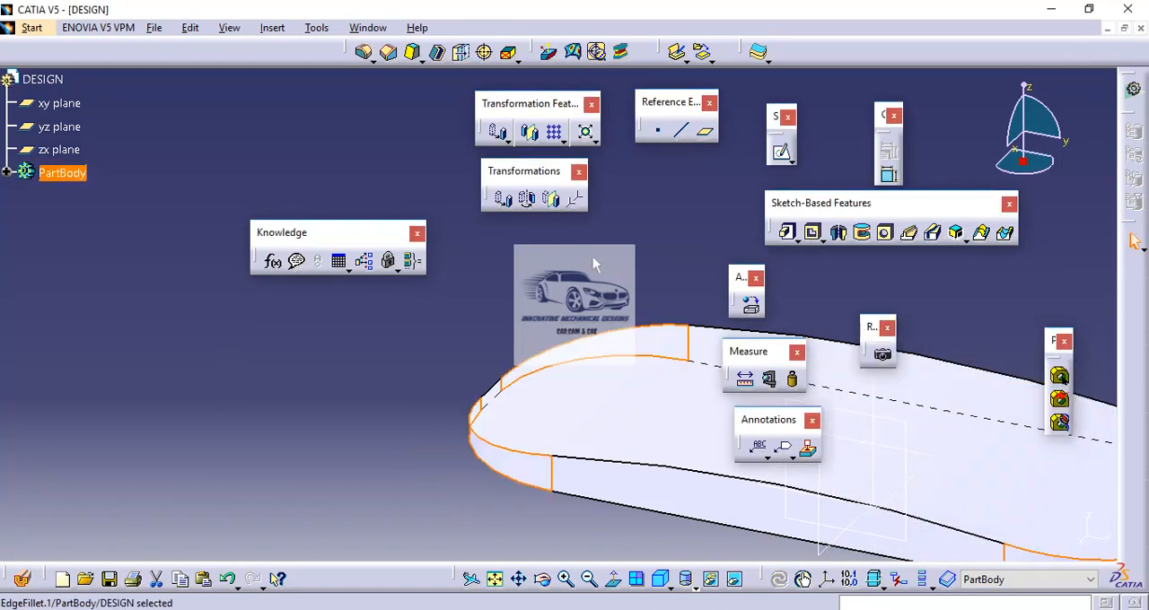
pyautogui.click(593, 257)
# Step: Open a new sketch on the flat underside face of the plate
pyautogui.moveTo(592, 257); pyautogui.dragTo(366, 321, button='middle')
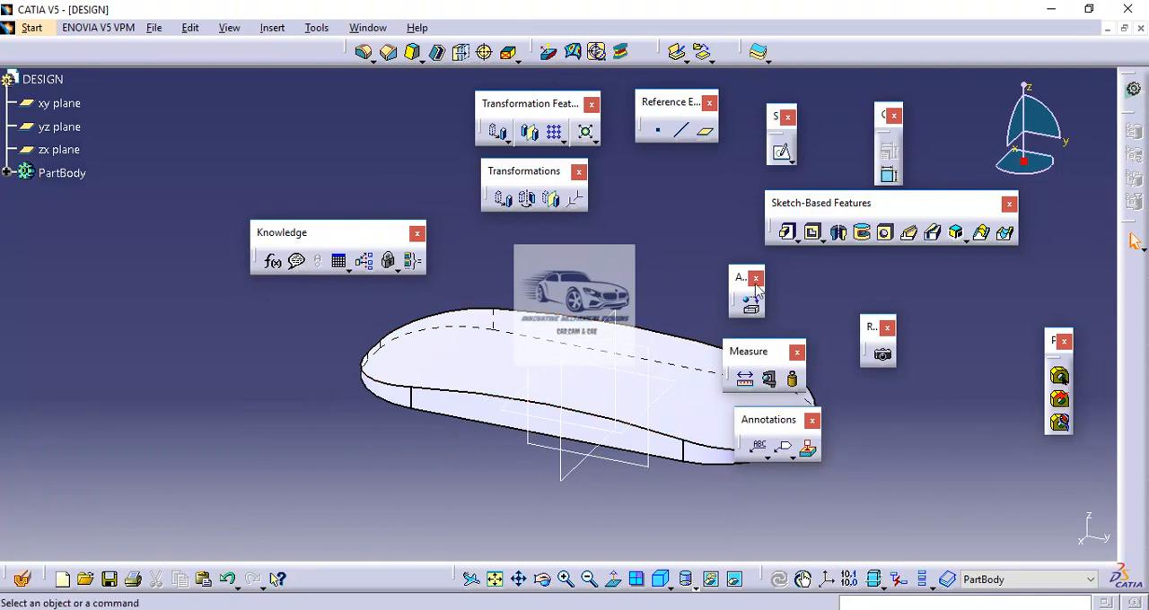
pyautogui.click(783, 156)
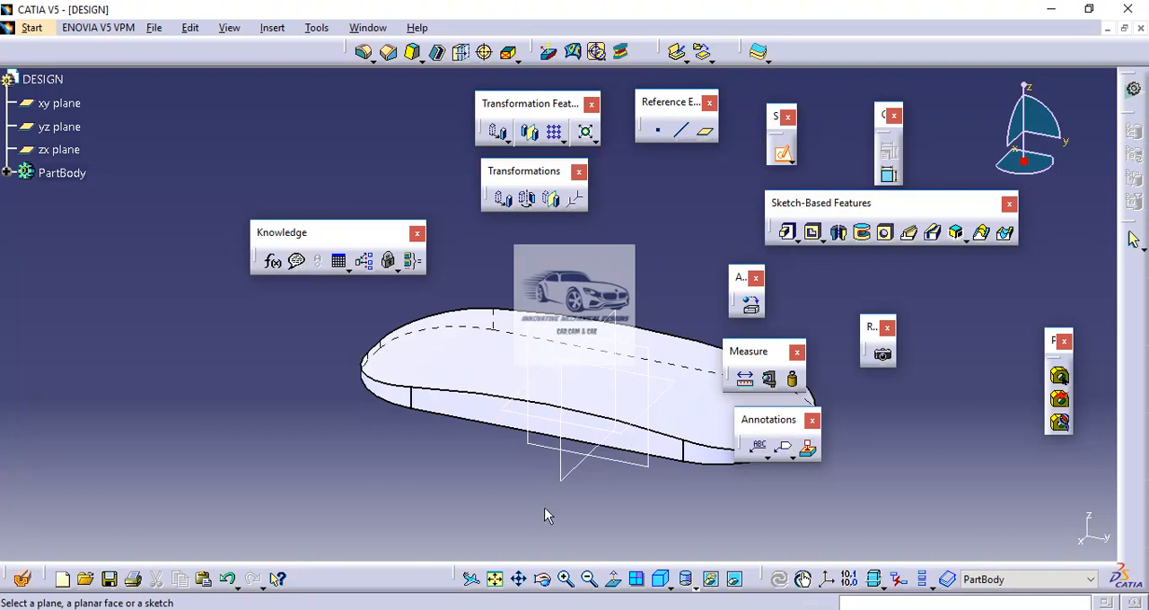
pyautogui.moveTo(550, 501); pyautogui.dragTo(566, 371, button='middle')
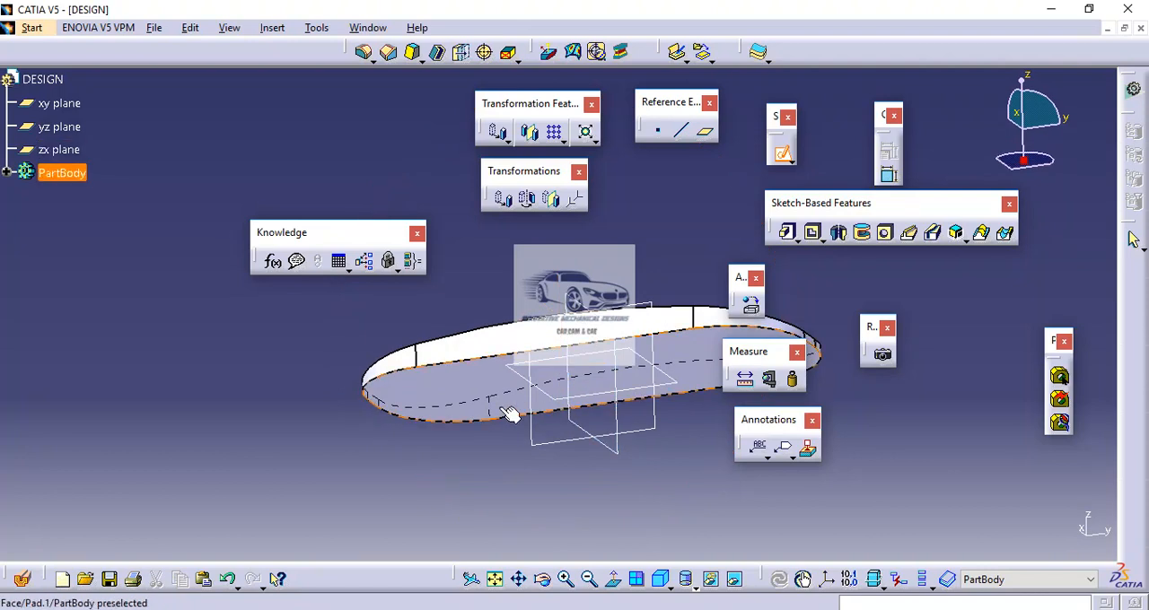
pyautogui.click(472, 382)
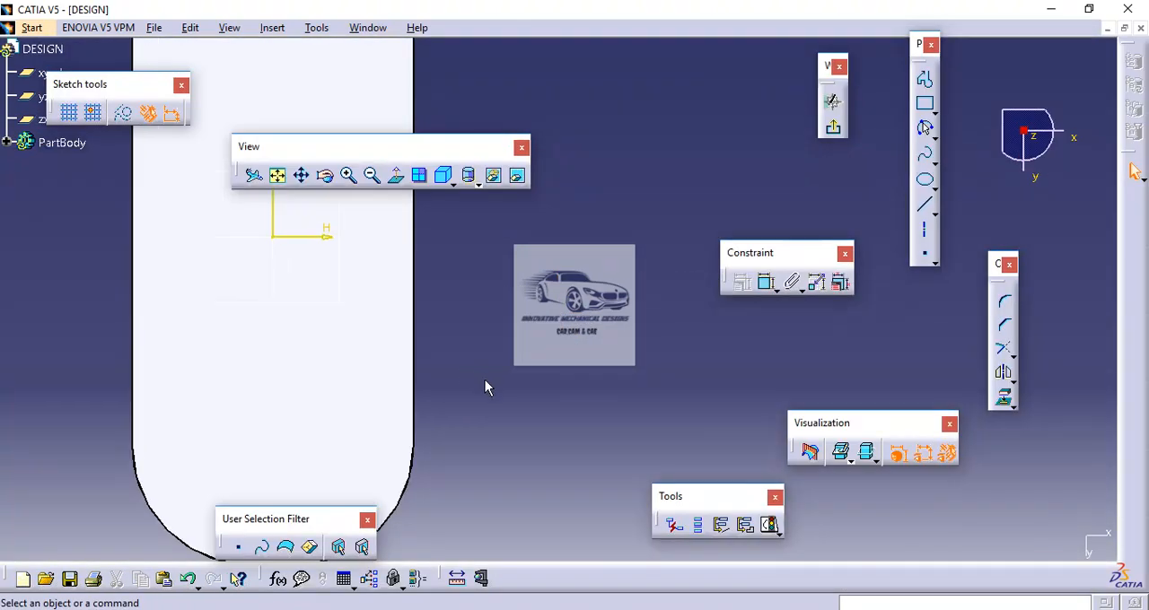
pyautogui.moveTo(486, 381)
pyautogui.mouseDown(button='middle')
pyautogui.moveTo(600, 400)
pyautogui.moveTo(617, 426)
pyautogui.moveTo(633, 411)
pyautogui.mouseUp(button='middle')
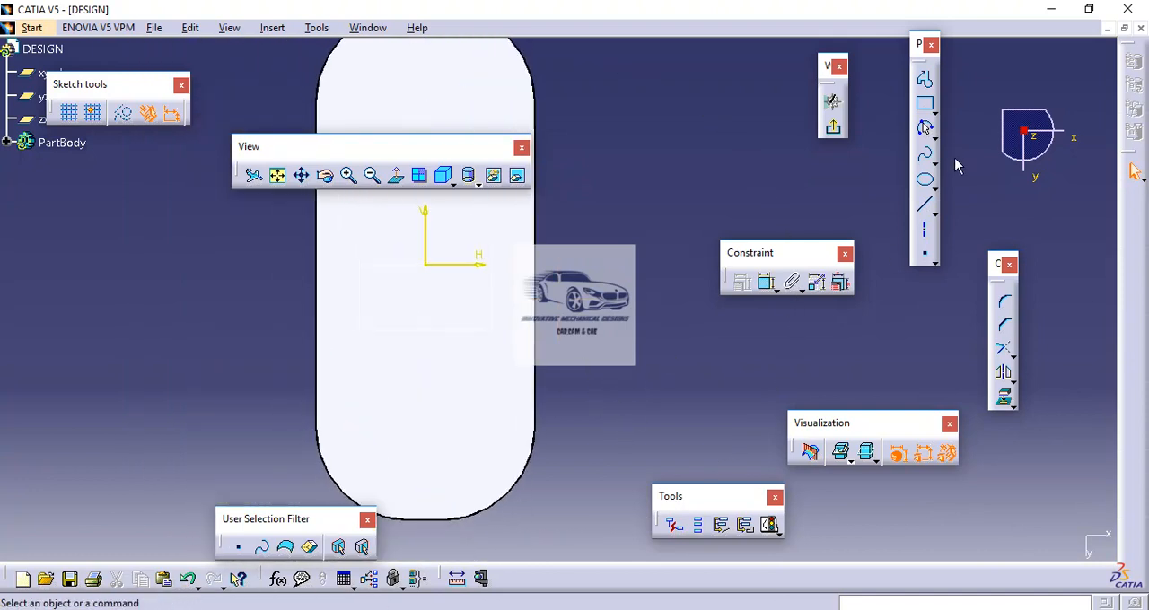
# Step: Sketch a circle about 9 mm in diameter inside the plate near its lower right rounded corner, and display the model in wireframe
pyautogui.click(933, 135)
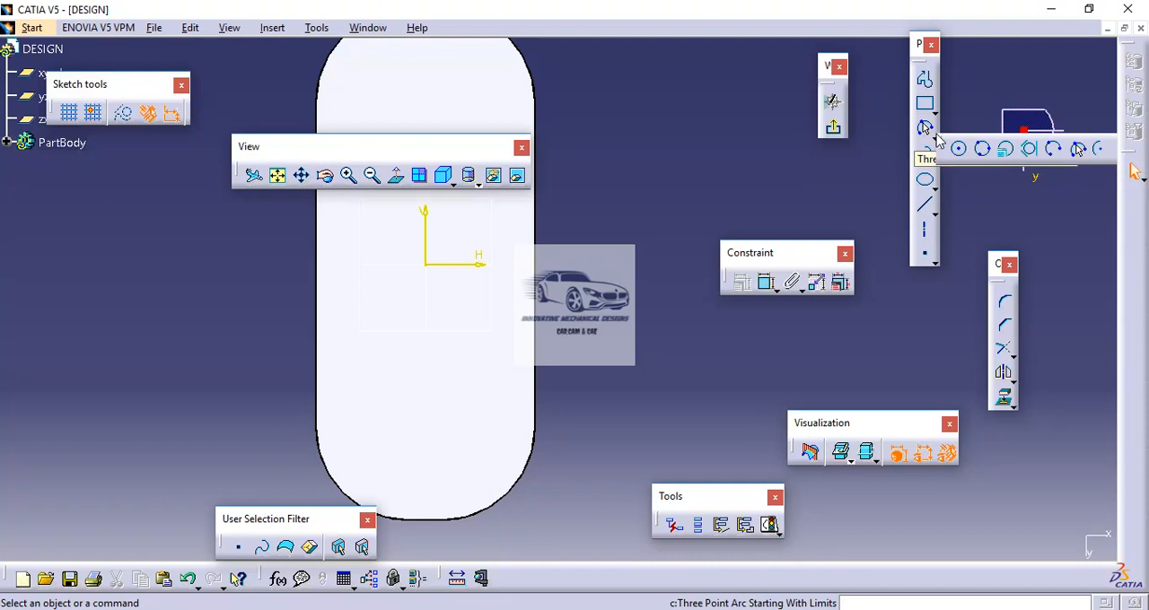
pyautogui.click(960, 151)
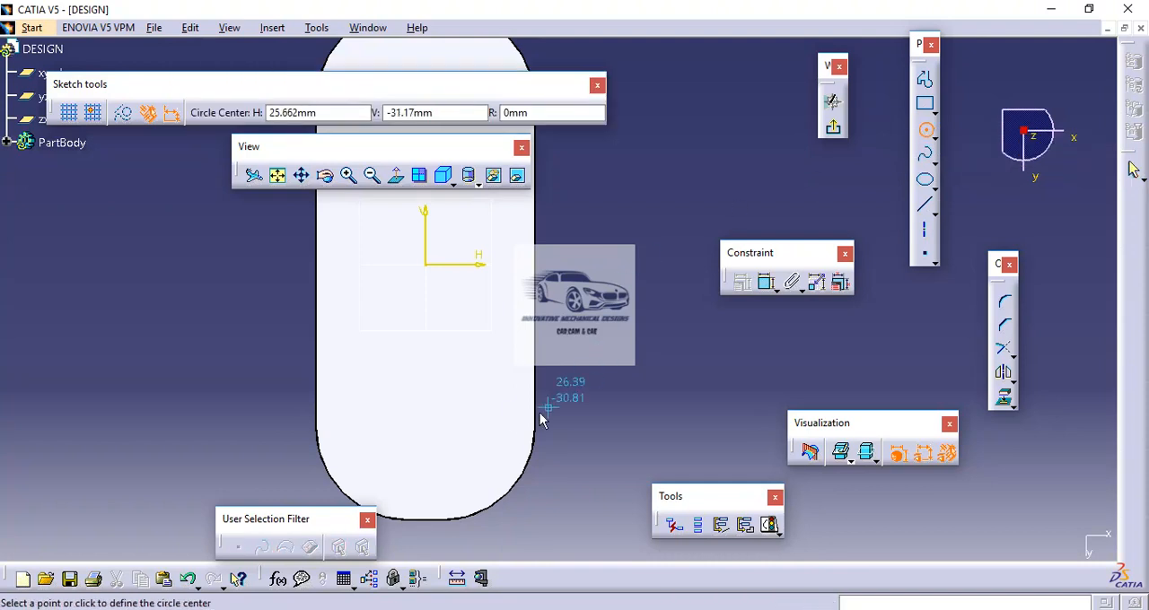
pyautogui.click(492, 416)
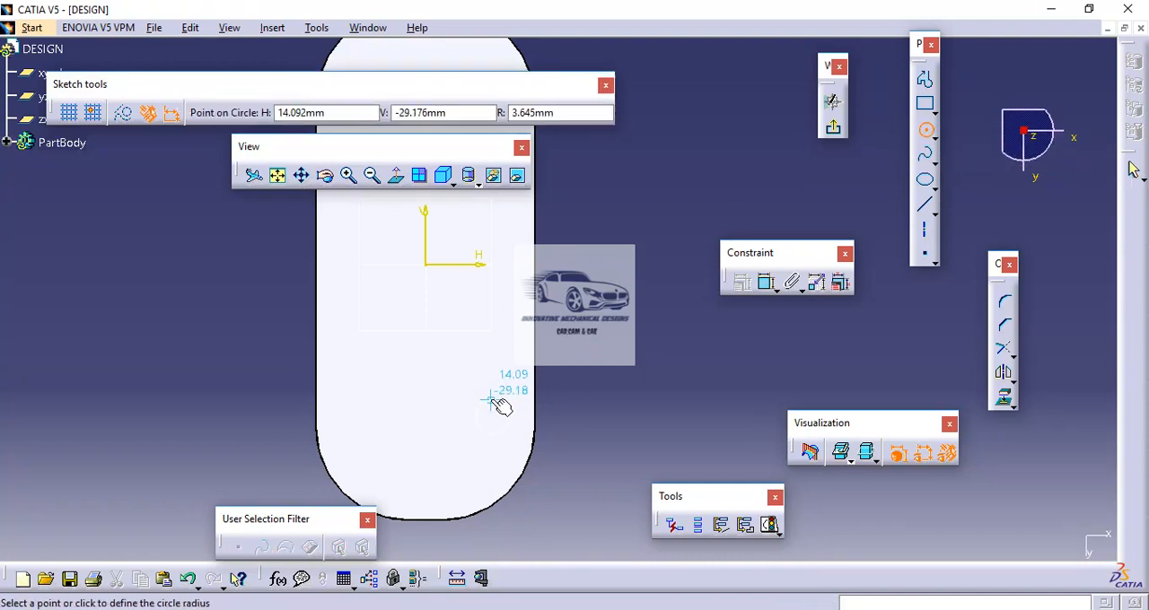
pyautogui.click(494, 397)
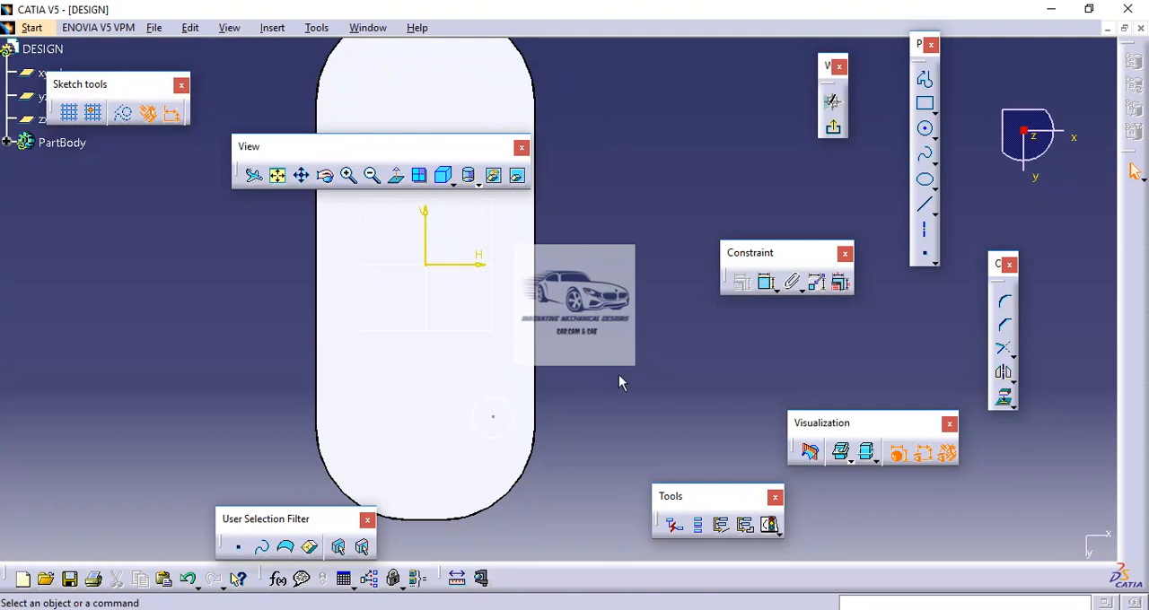
pyautogui.click(477, 183)
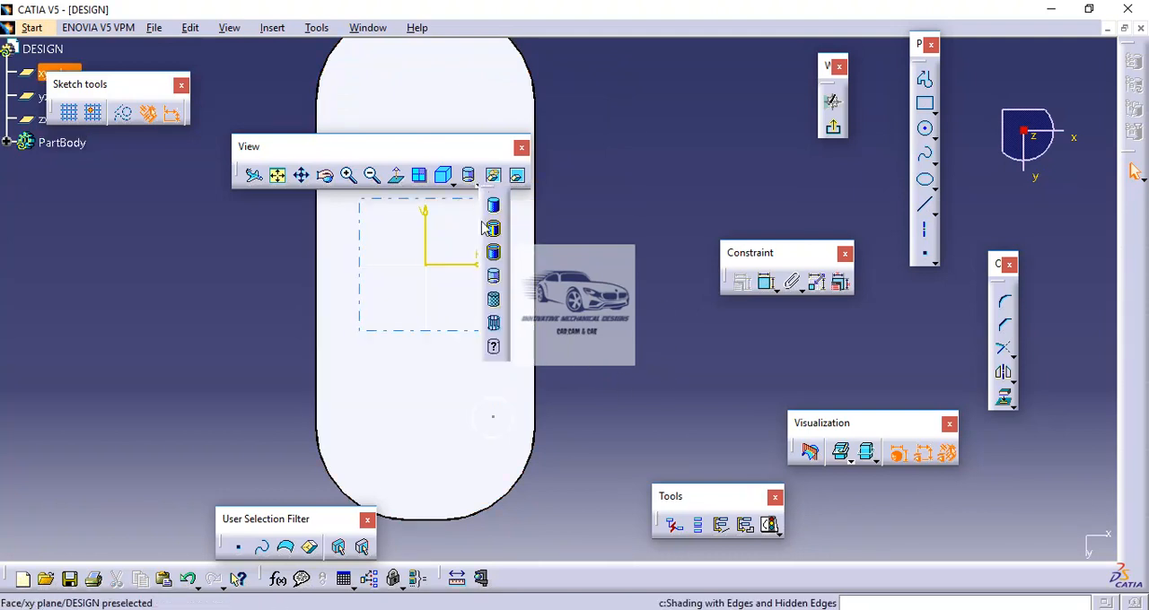
pyautogui.click(495, 325)
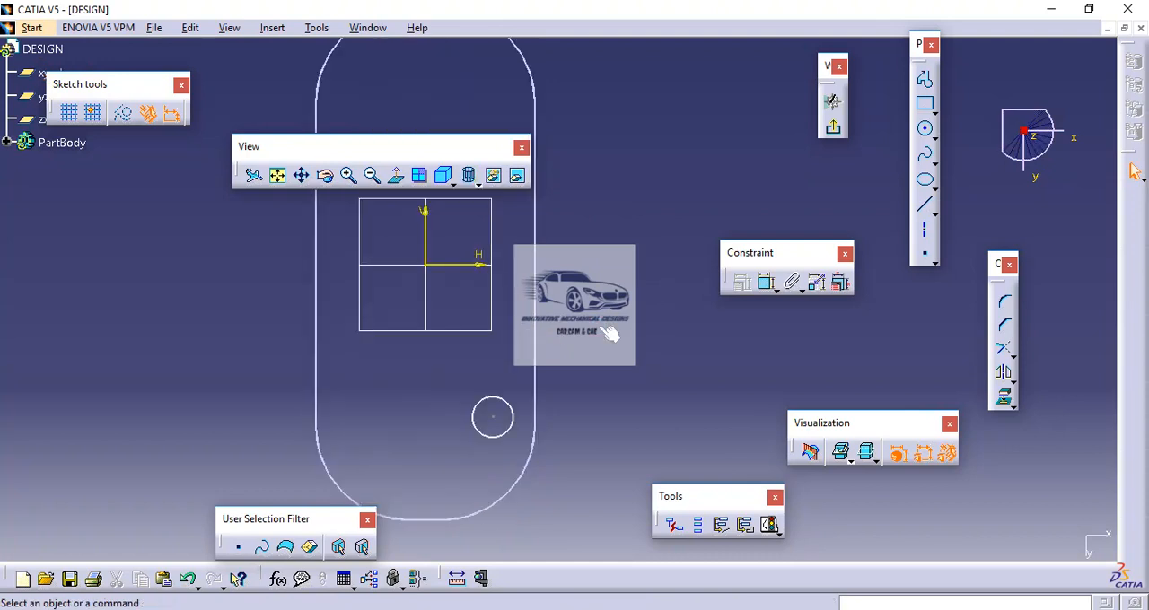
# Step: Dimension the circle's diameter and set it to 5 mm
pyautogui.click(693, 606)
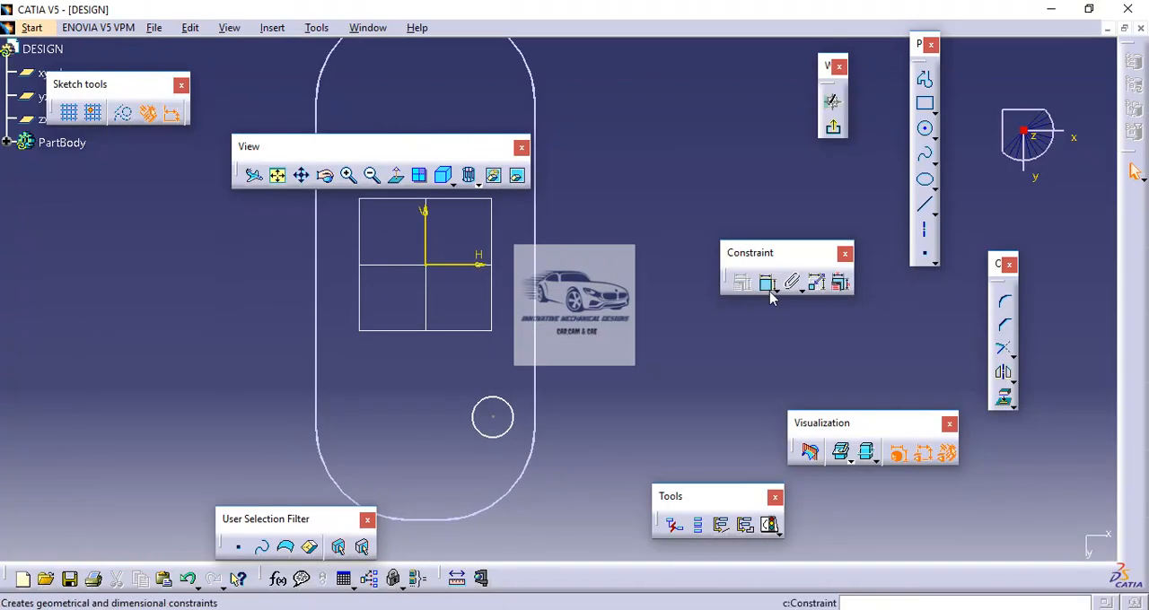
pyautogui.click(766, 283)
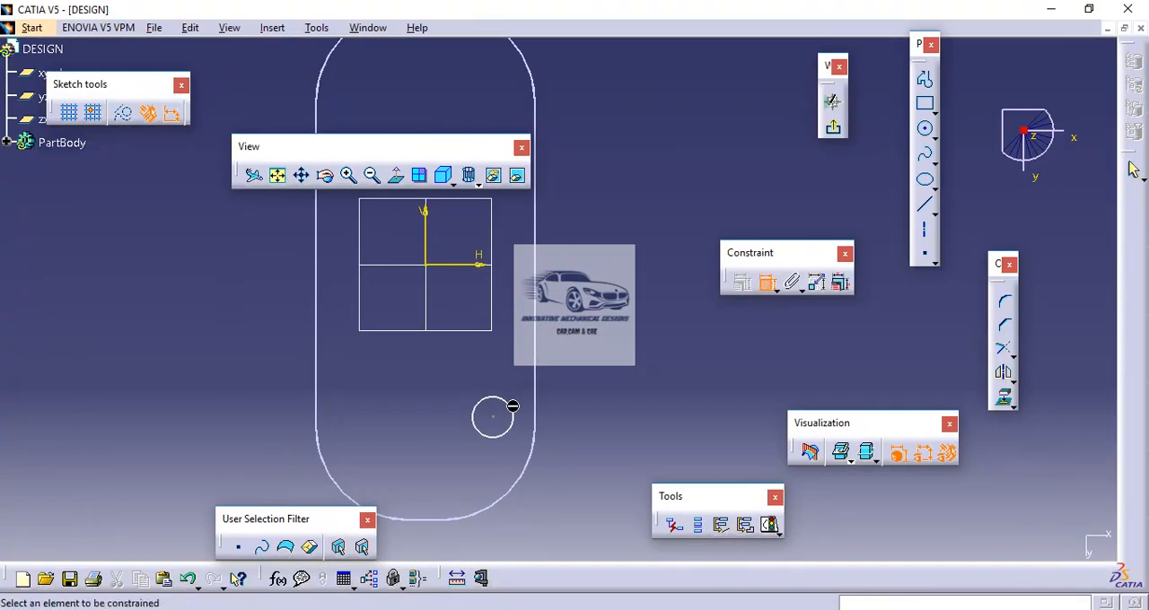
pyautogui.click(522, 414)
pyautogui.click(599, 346)
pyautogui.doubleClick(599, 345)
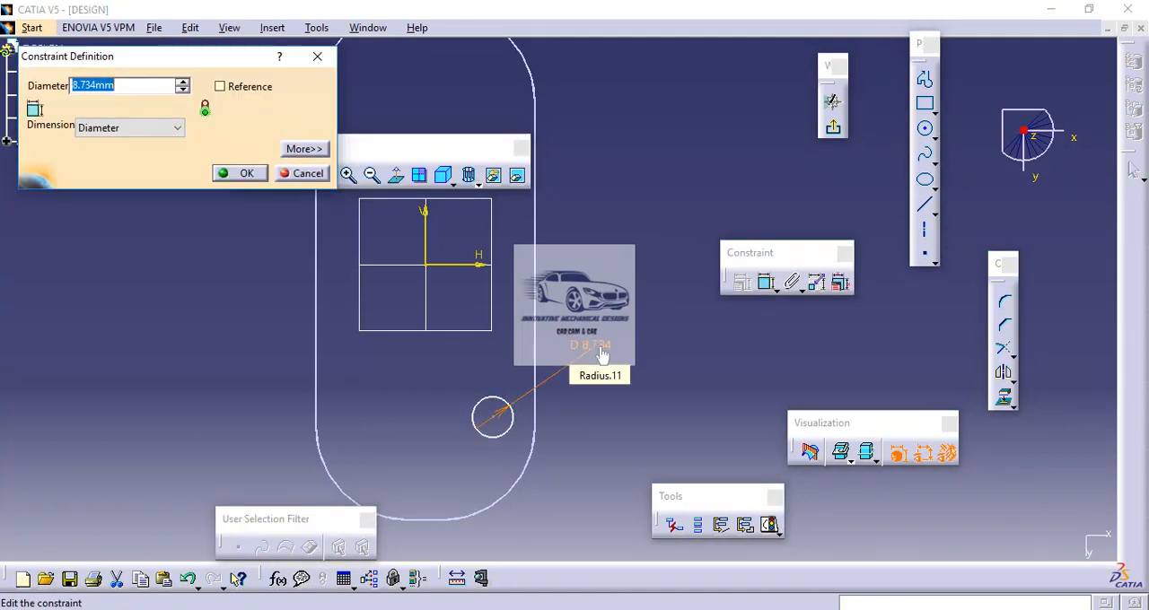
pyautogui.write('5')
pyautogui.press('Return')
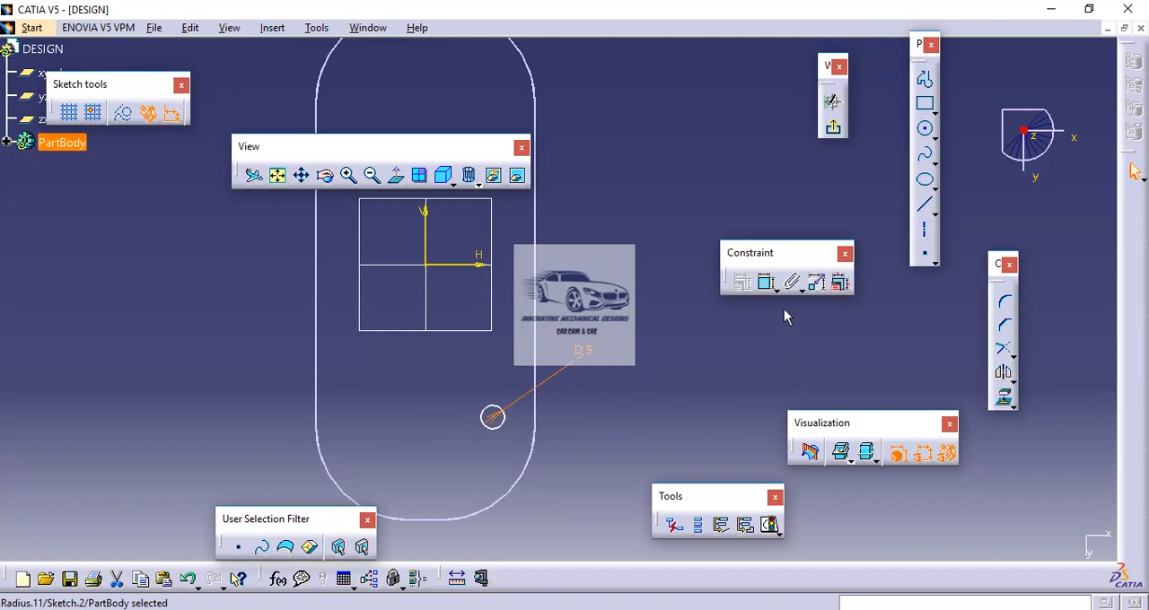
# Step: Constrain the circle's centre to the plate's short end edge at a distance of 10 mm
pyautogui.click(766, 283)
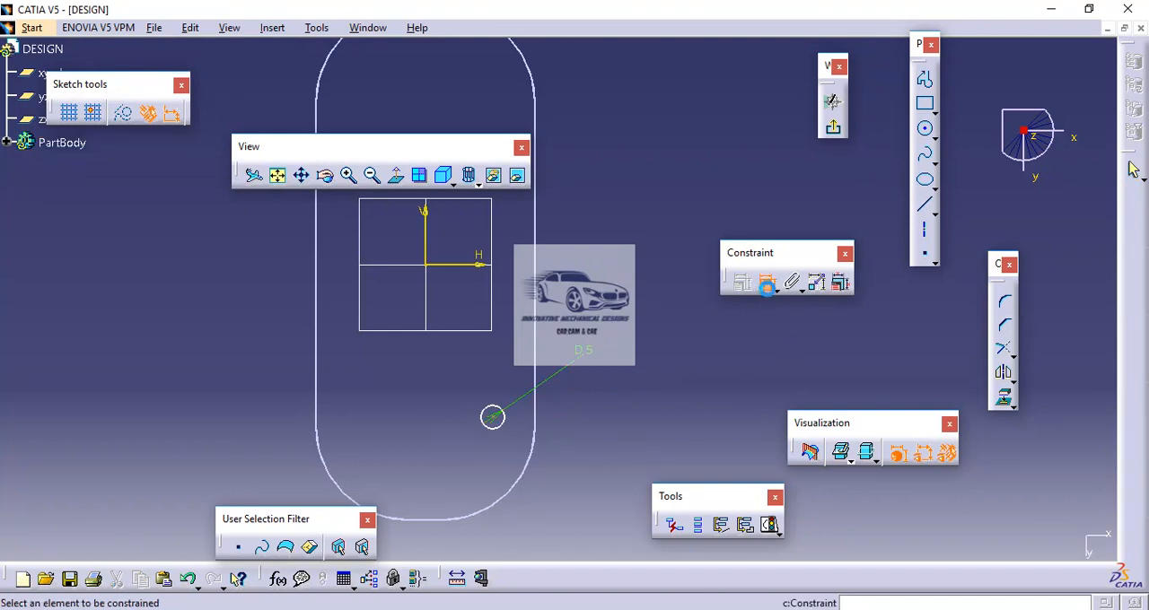
pyautogui.click(440, 524)
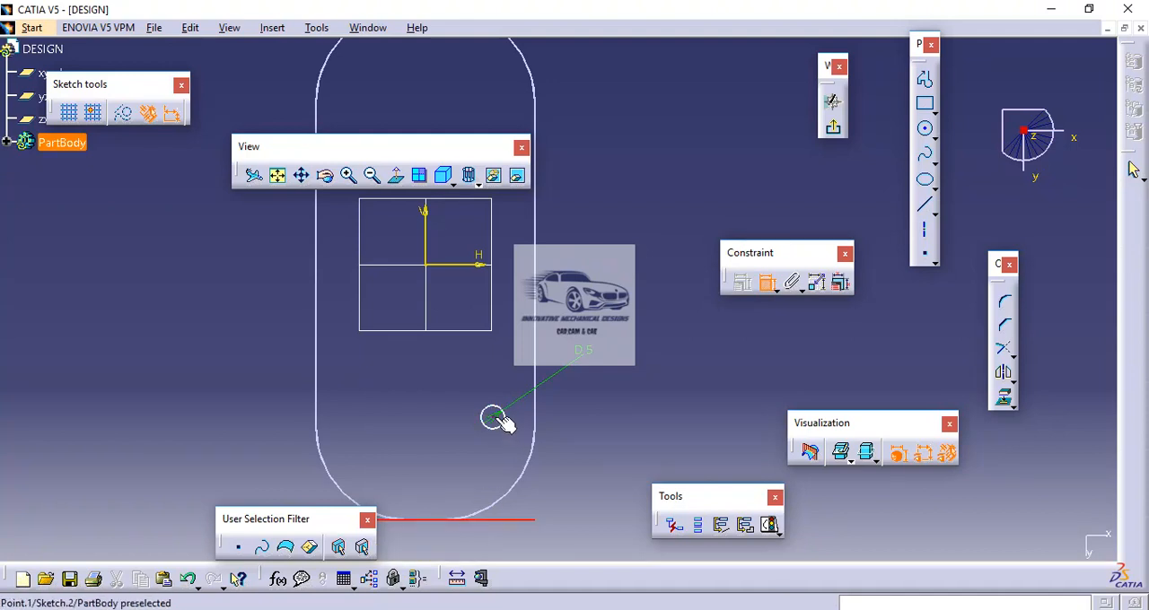
pyautogui.click(493, 417)
pyautogui.click(575, 464)
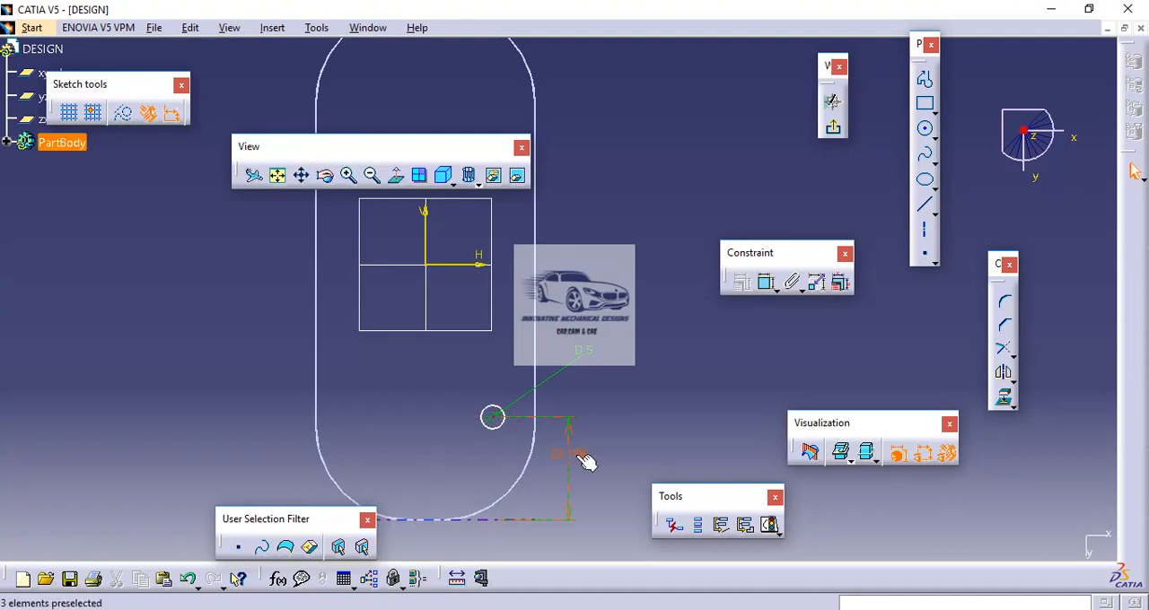
pyautogui.doubleClick(579, 461)
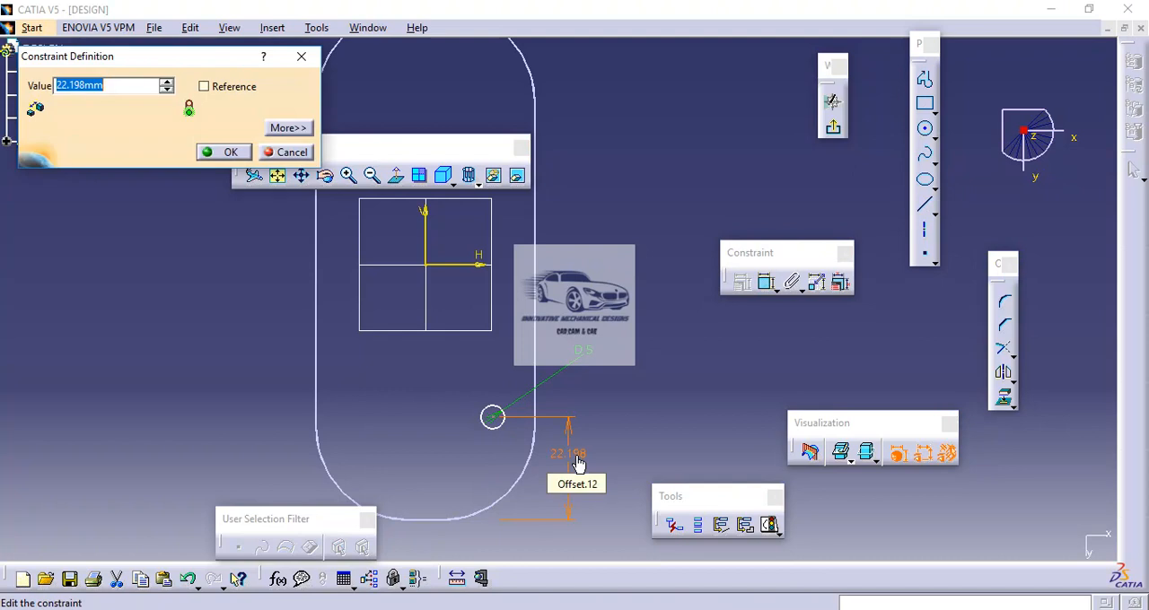
pyautogui.write('10mm')
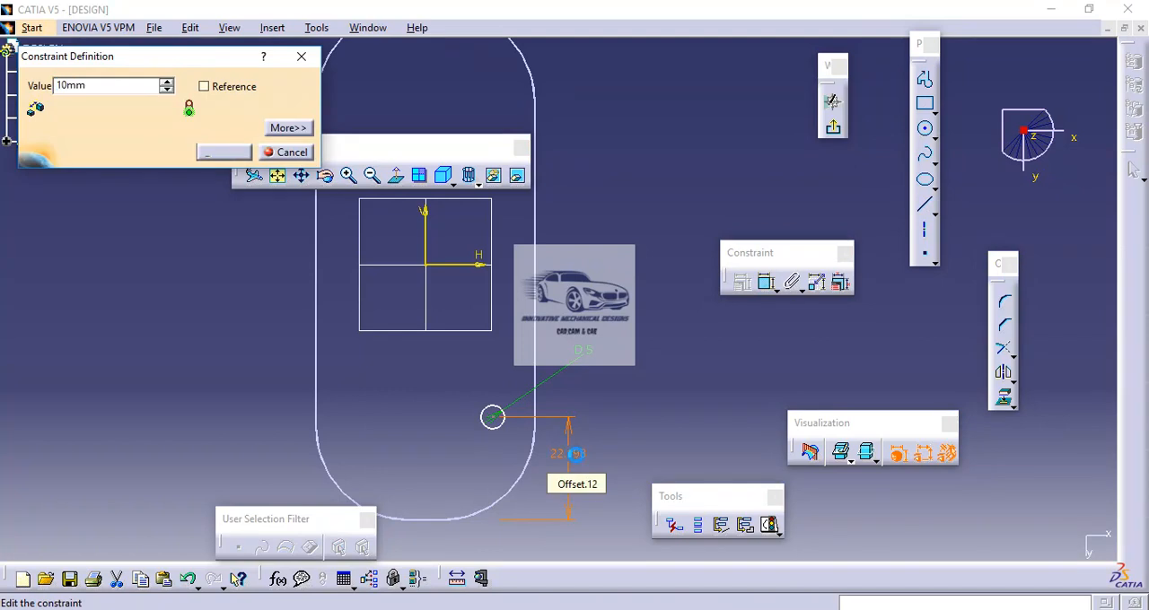
pyautogui.press('Return')
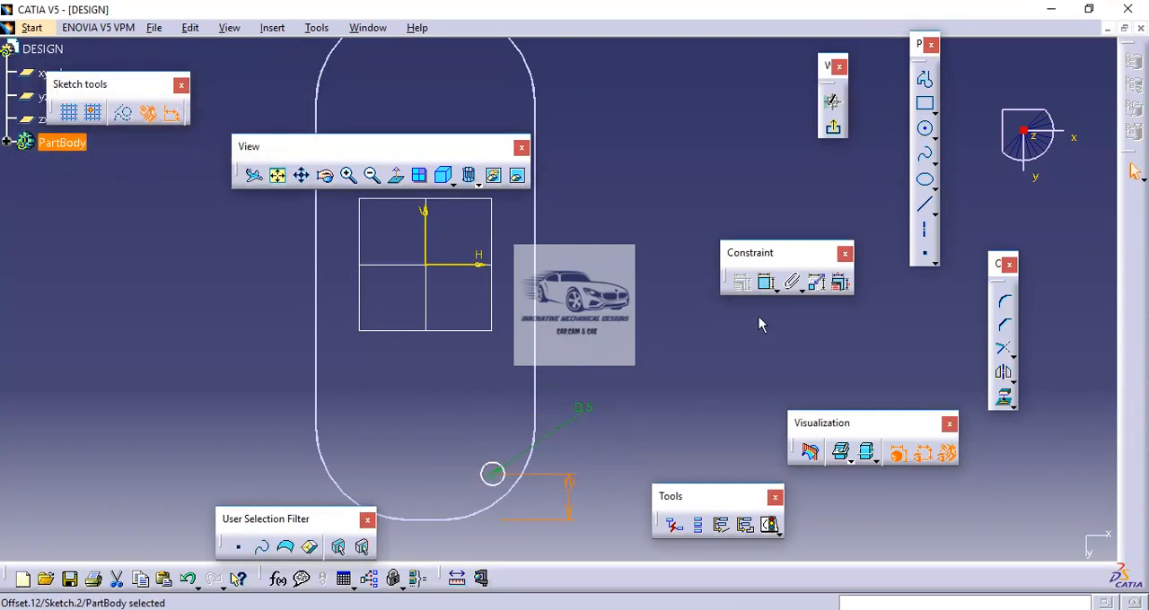
# Step: Constrain the circle's centre to the nearest long side edge of the plate at a distance of 10 mm
pyautogui.click(767, 283)
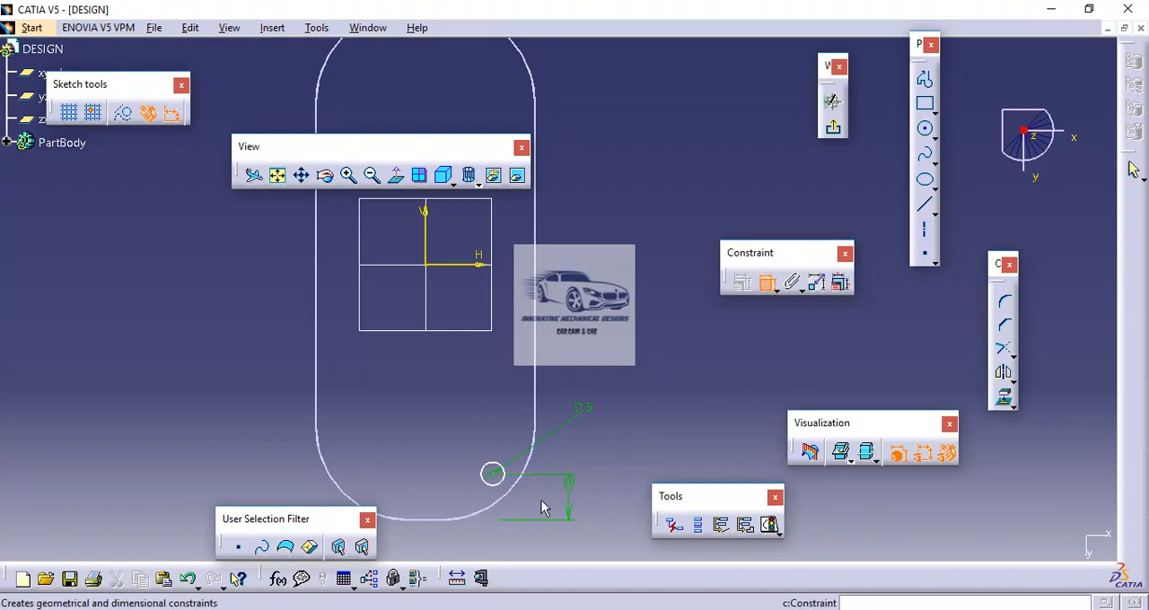
pyautogui.click(494, 472)
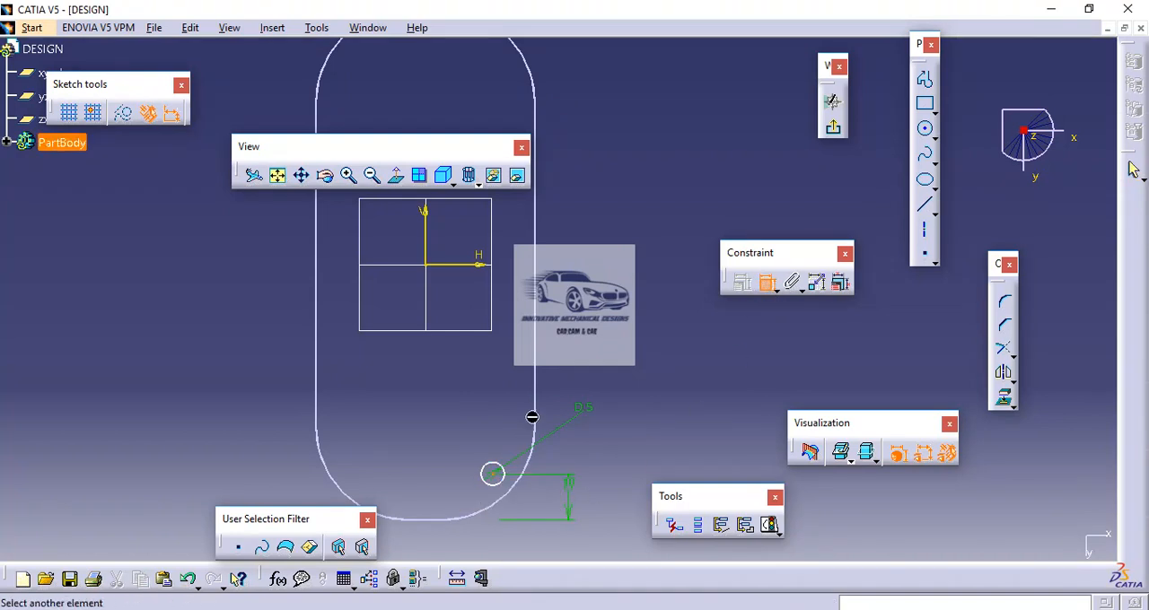
pyautogui.click(537, 413)
pyautogui.click(574, 358)
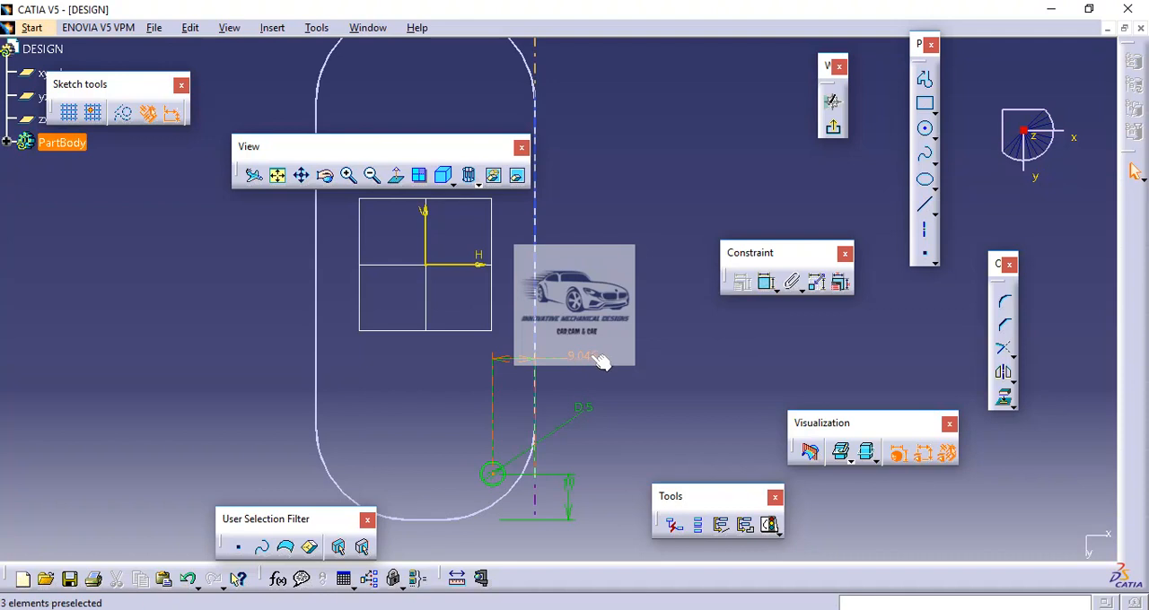
pyautogui.doubleClick(591, 359)
pyautogui.write('10')
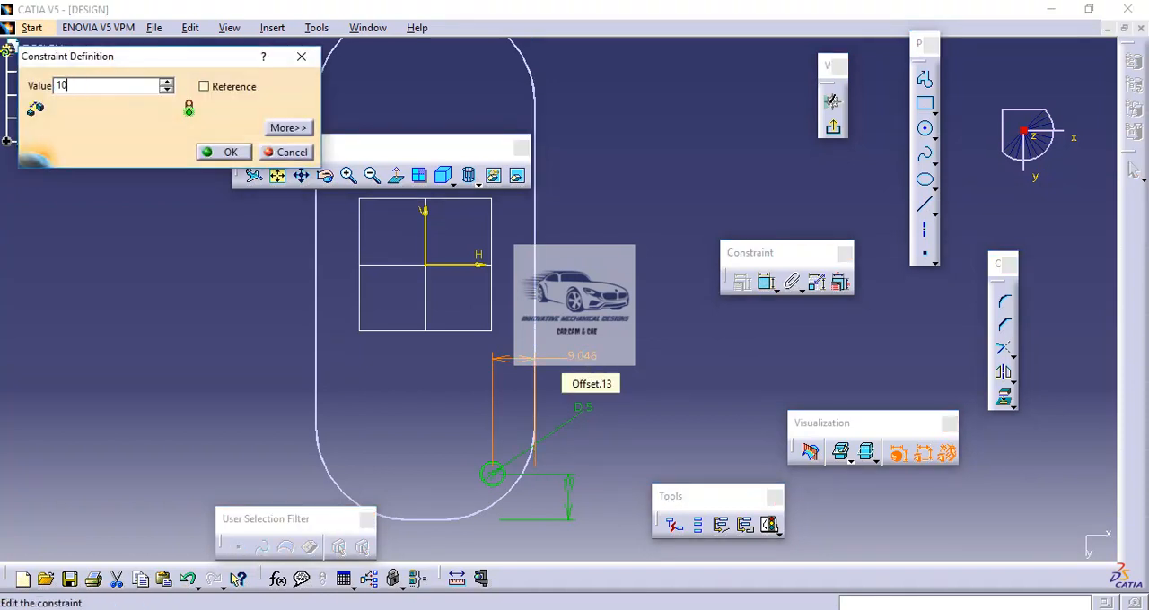
pyautogui.press('Return')
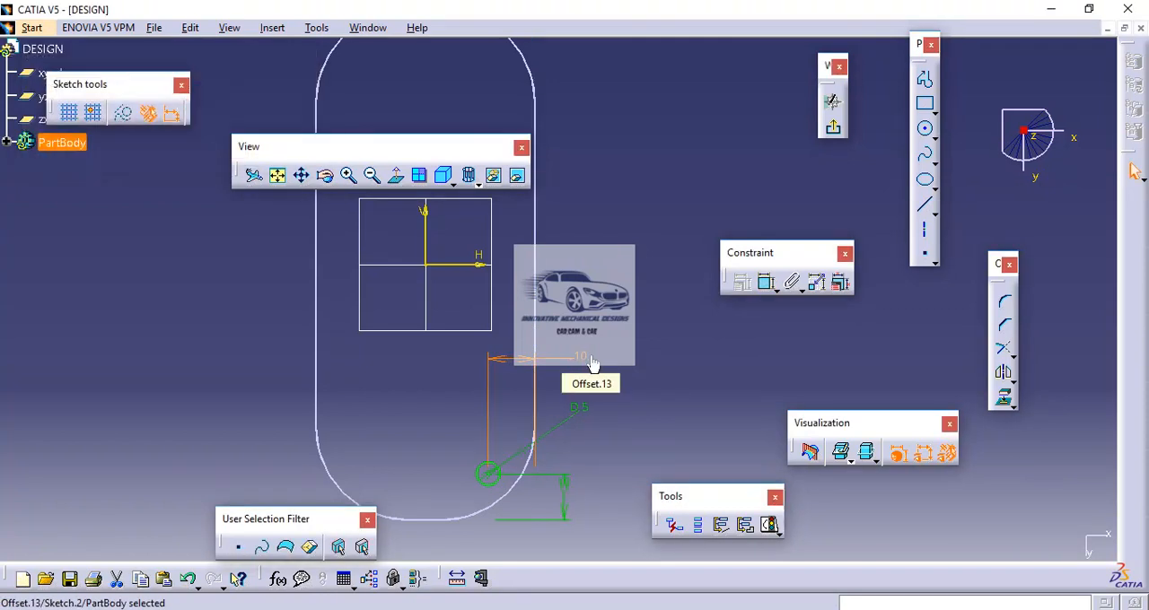
# Step: Exit the sketch and display the plate shaded with edges and hidden edges
pyautogui.click(835, 130)
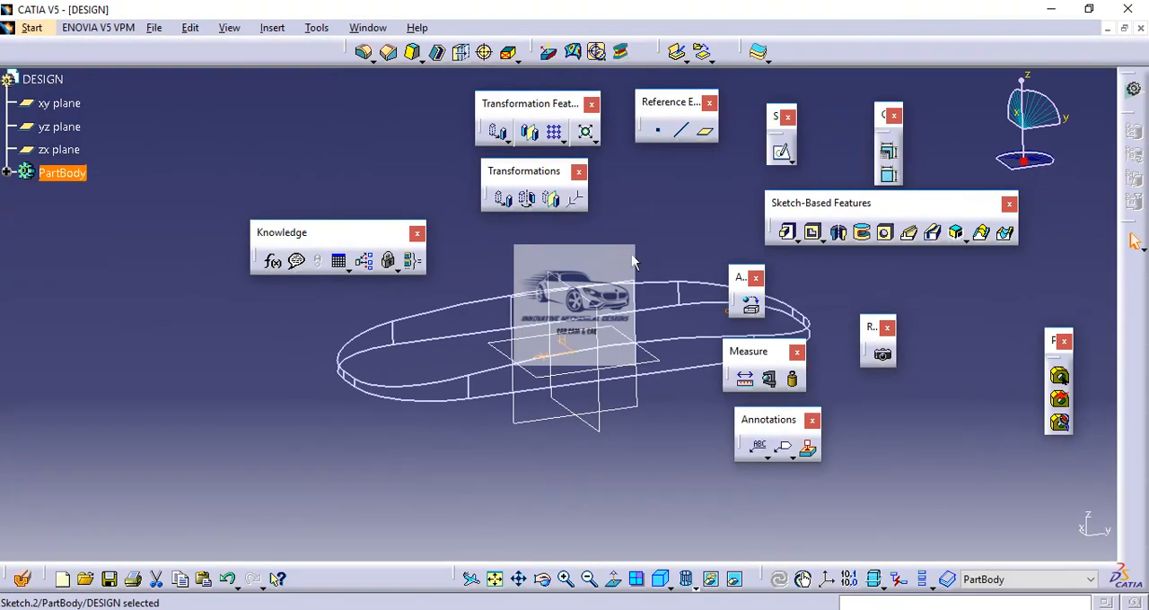
pyautogui.click(695, 585)
pyautogui.click(709, 526)
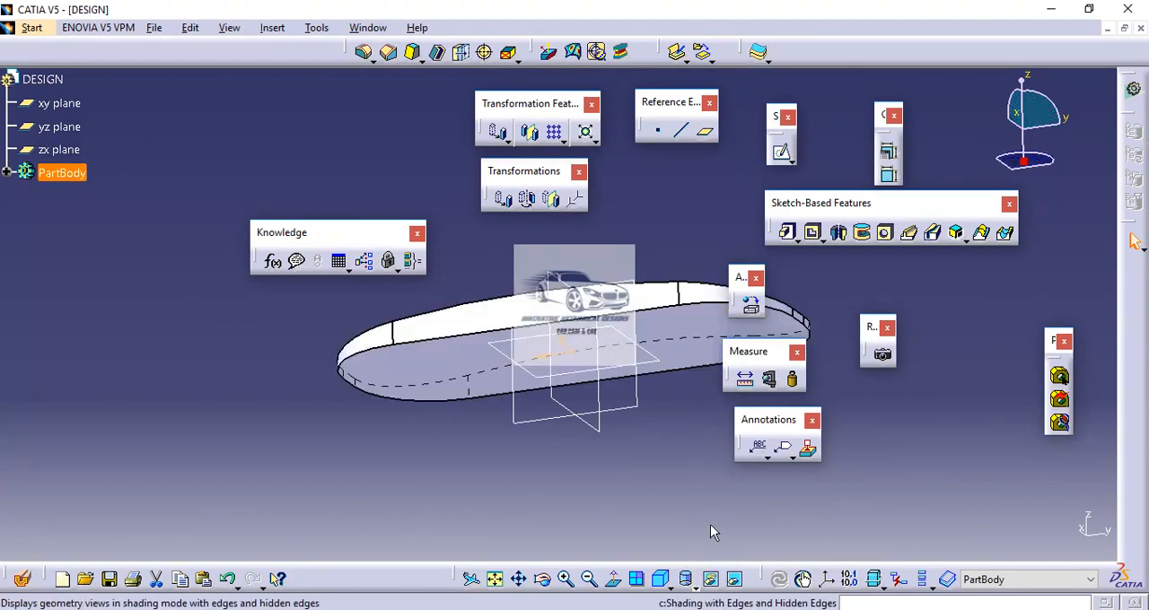
# Step: Cut the 5 mm circle through the plate as a pocket with the Up to last limit
pyautogui.moveTo(634, 433); pyautogui.dragTo(511, 454, button='middle')
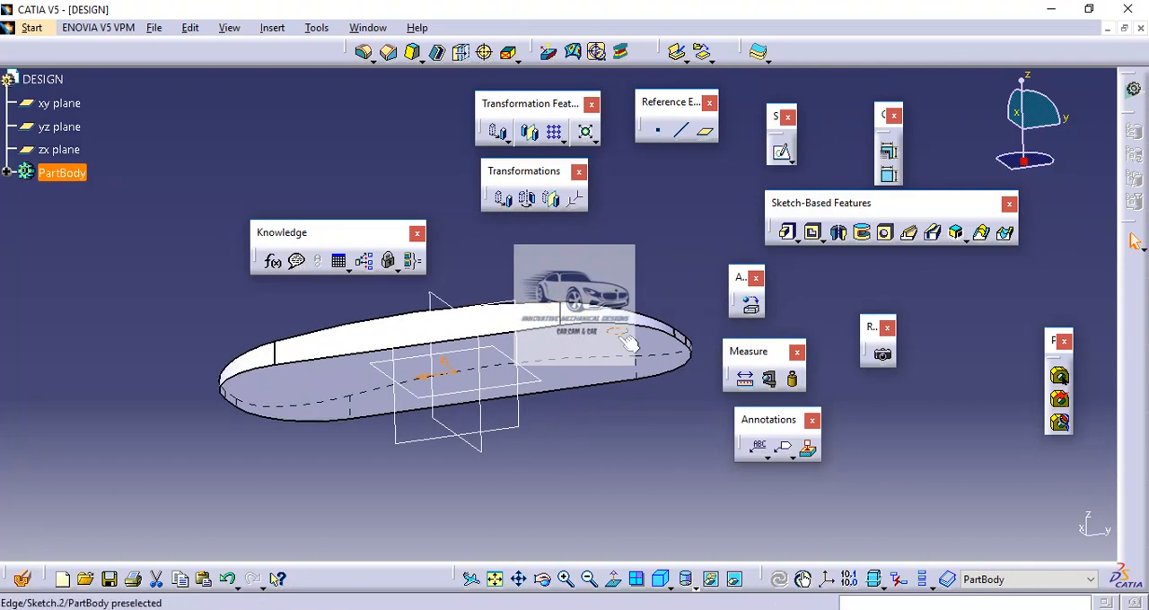
pyautogui.click(814, 235)
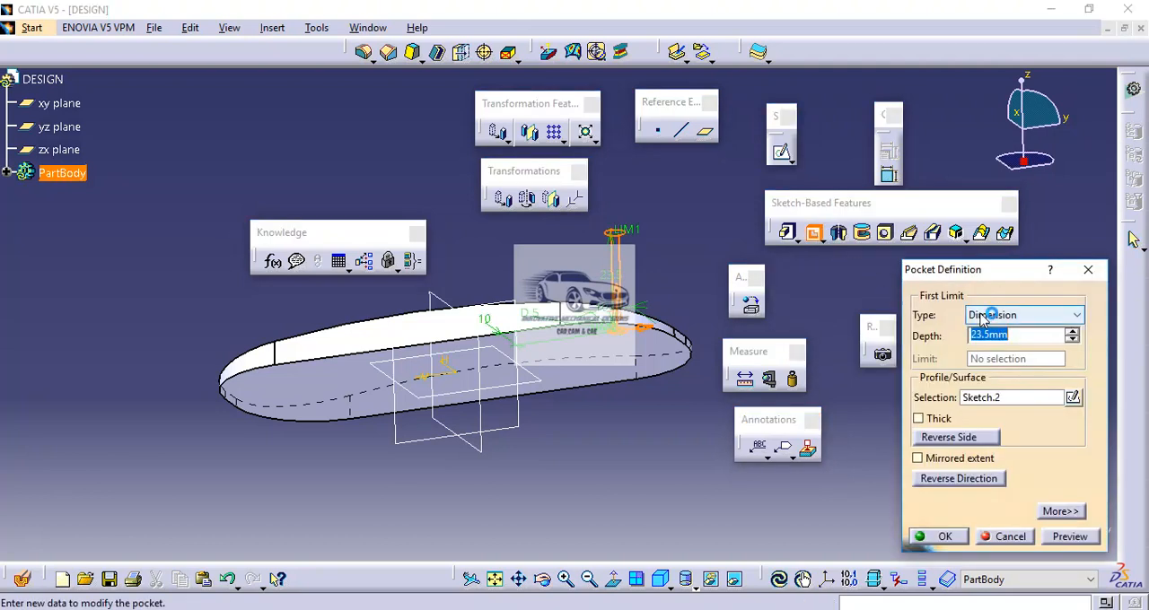
pyautogui.click(984, 318)
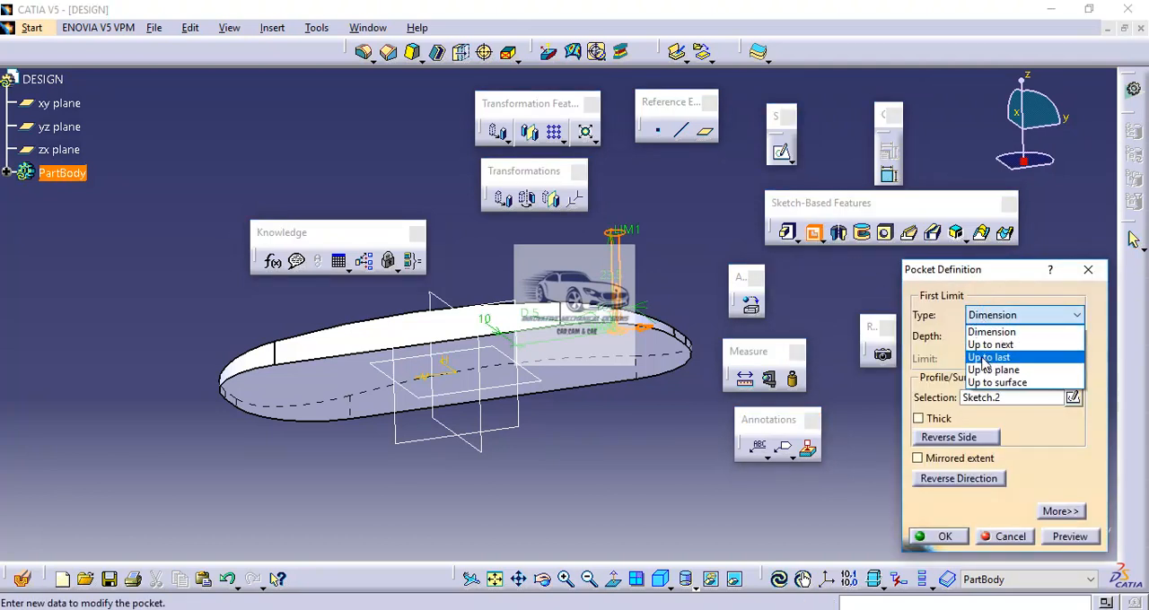
pyautogui.click(984, 358)
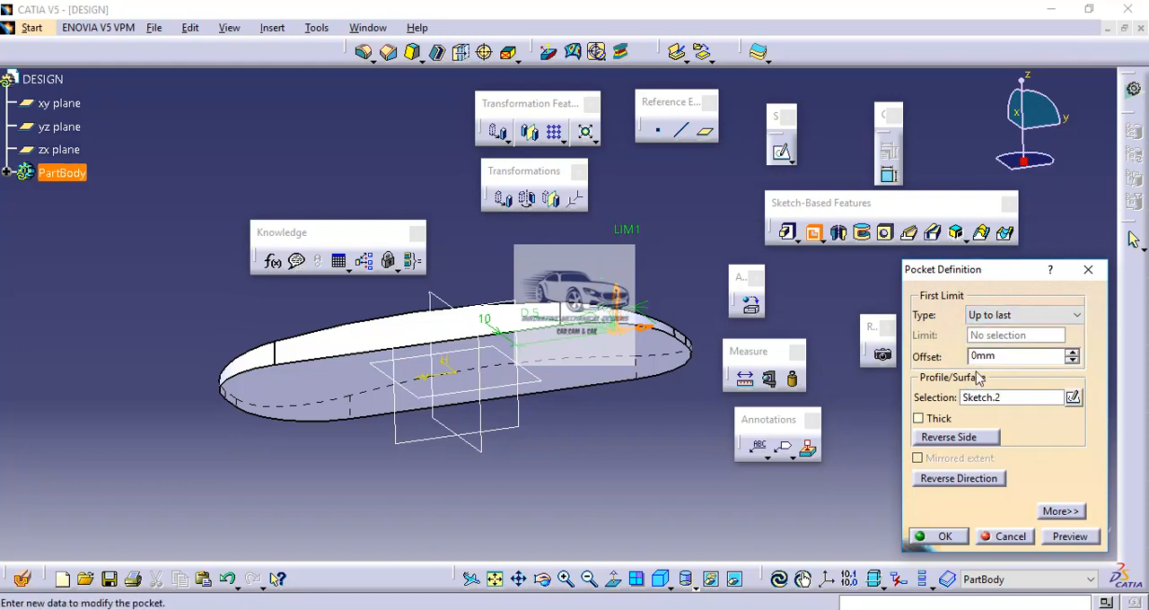
pyautogui.click(942, 537)
# Step: Start a rectangular pattern of the 5 mm hole with the plate's flat underside as first-direction reference, reversed to run along the plate
pyautogui.moveTo(530, 233); pyautogui.dragTo(533, 352, button='middle')
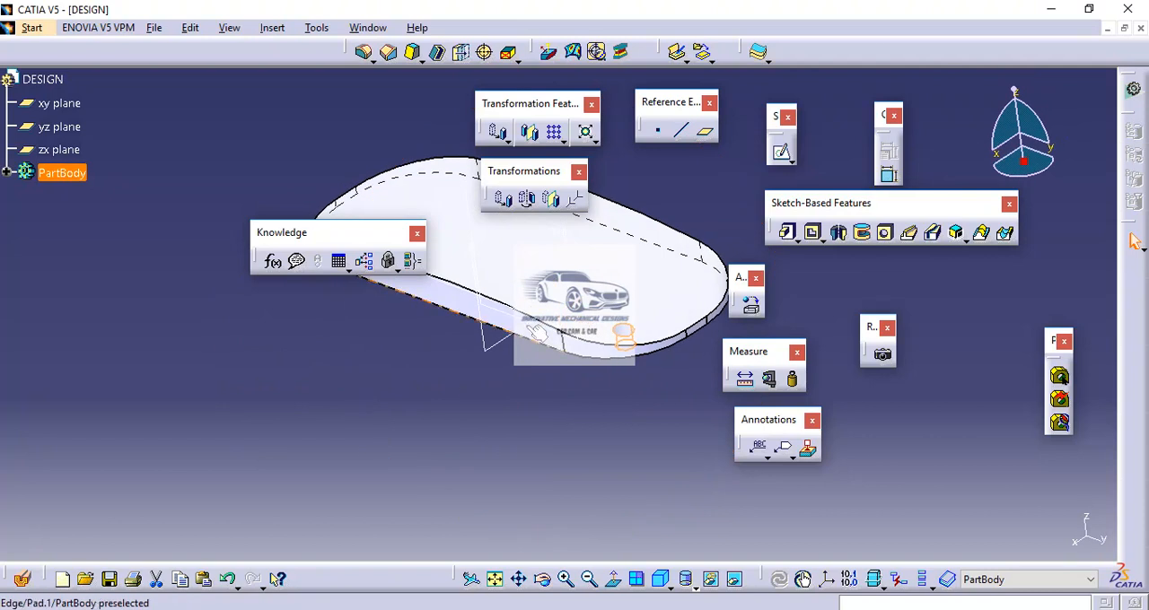
pyautogui.moveTo(504, 243); pyautogui.dragTo(589, 297, button='middle')
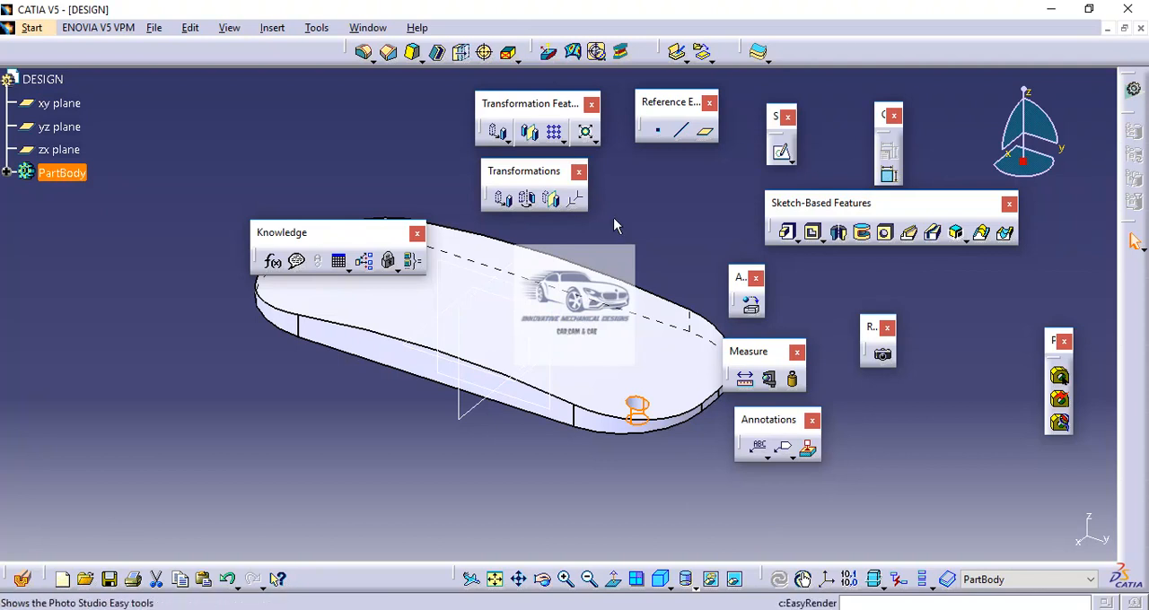
pyautogui.click(556, 135)
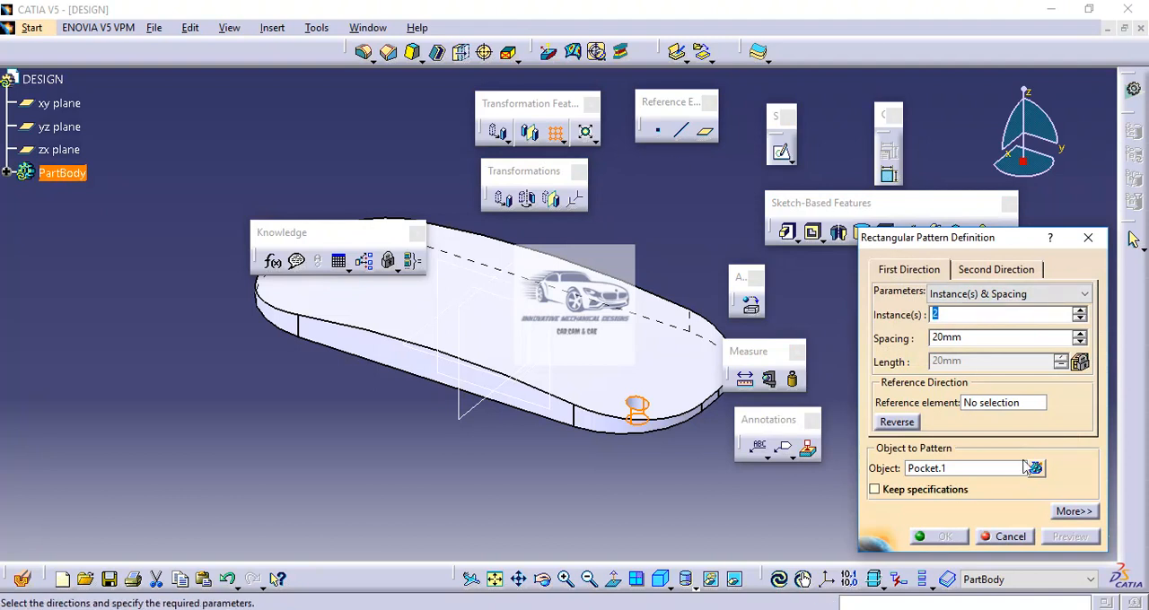
pyautogui.click(985, 405)
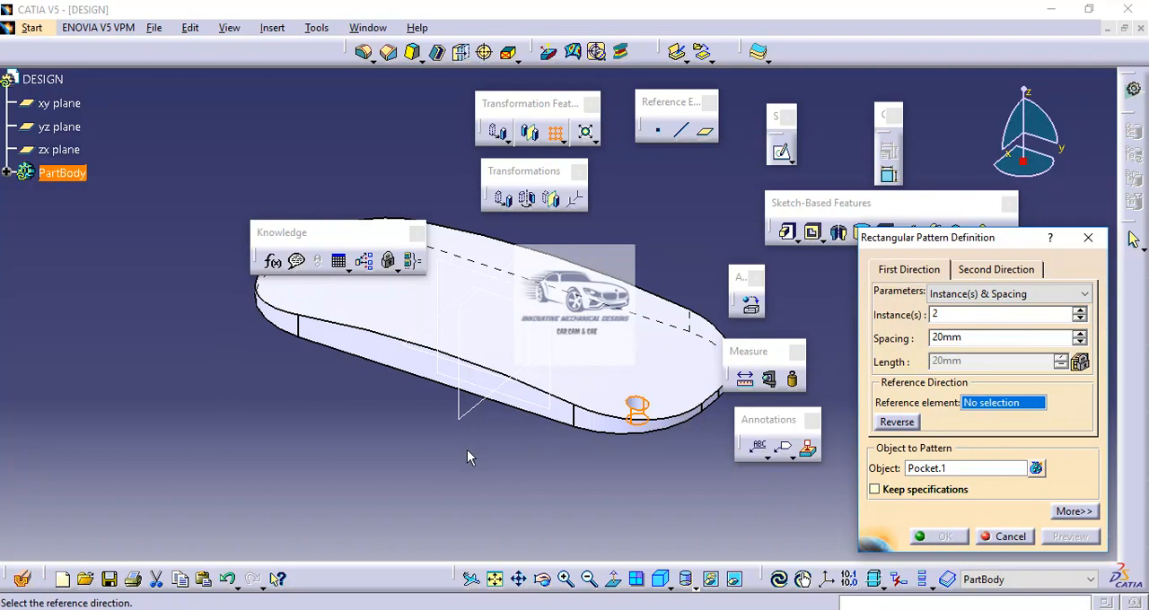
pyautogui.moveTo(469, 447); pyautogui.dragTo(502, 285, button='middle')
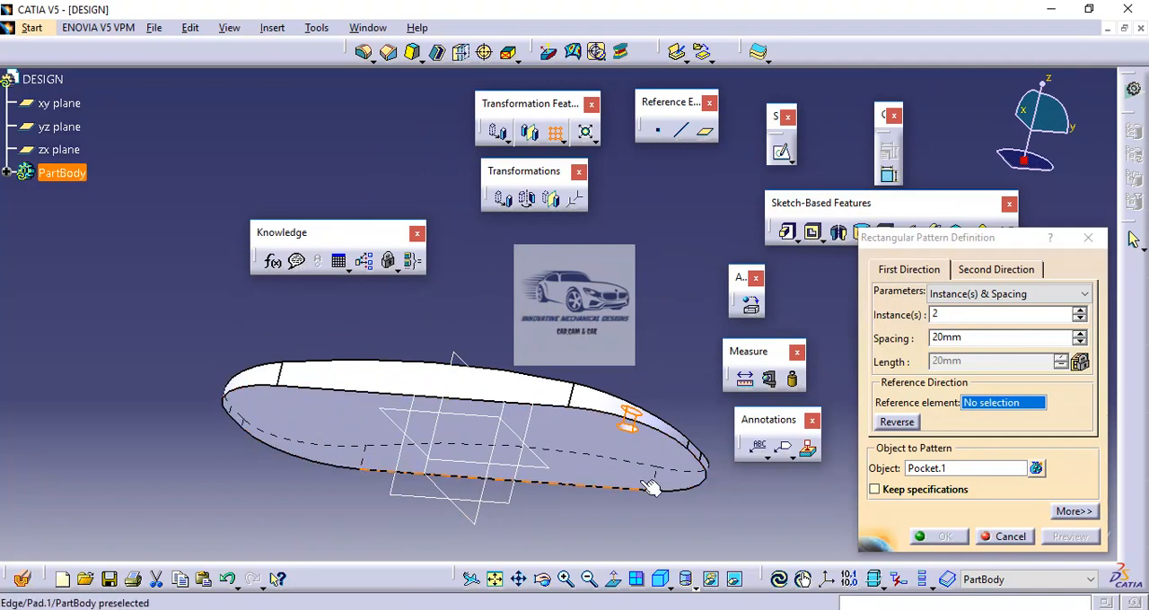
pyautogui.click(578, 433)
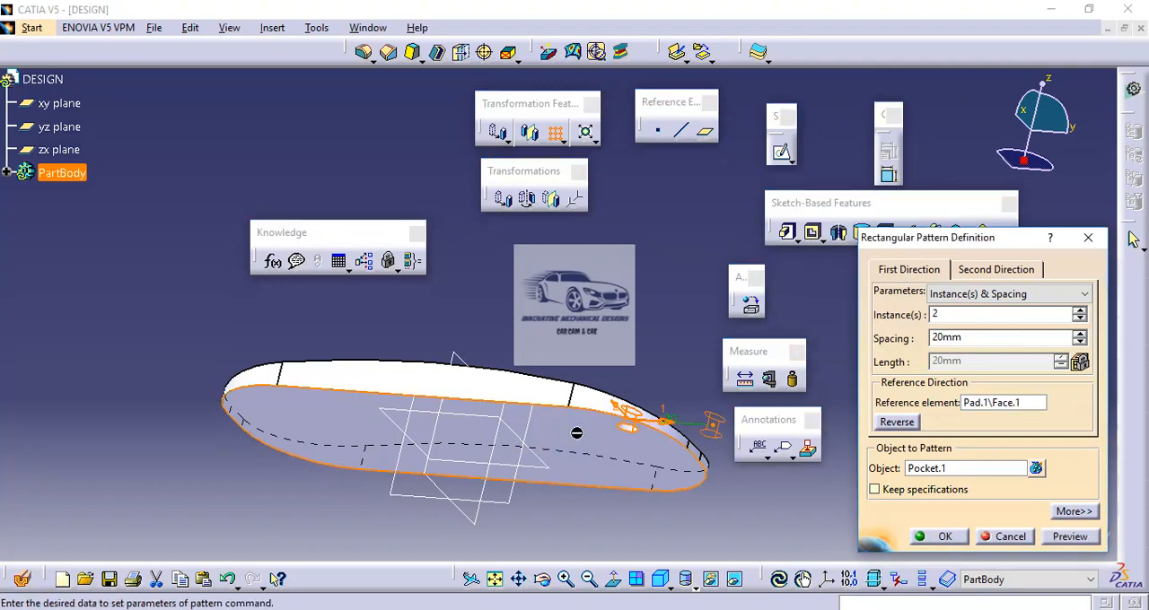
pyautogui.click(662, 580)
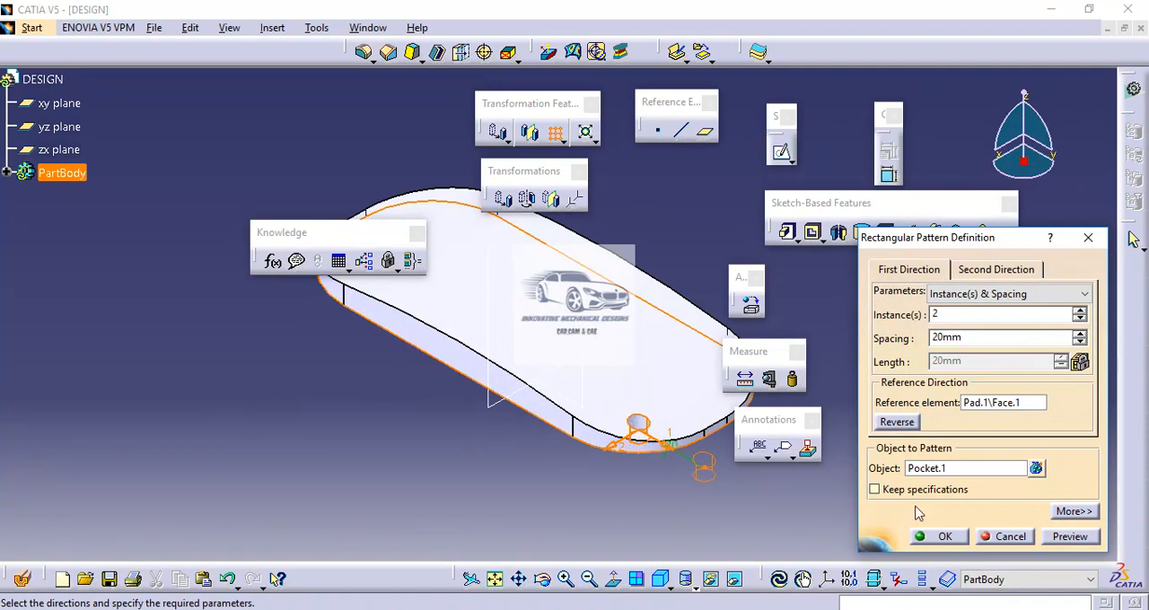
pyautogui.click(898, 423)
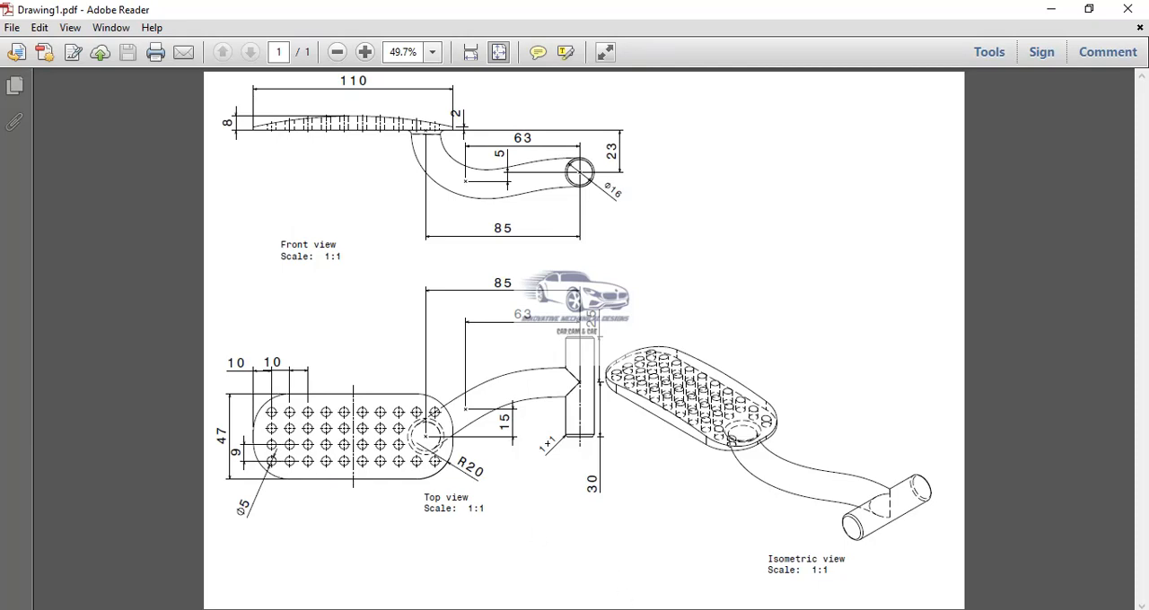
# Step: Set the pattern's first direction to 10 instances with 10 mm spacing, following the reference drawing
pyautogui.hotkey('alt', 'Tab')
pyautogui.doubleClick(952, 314)
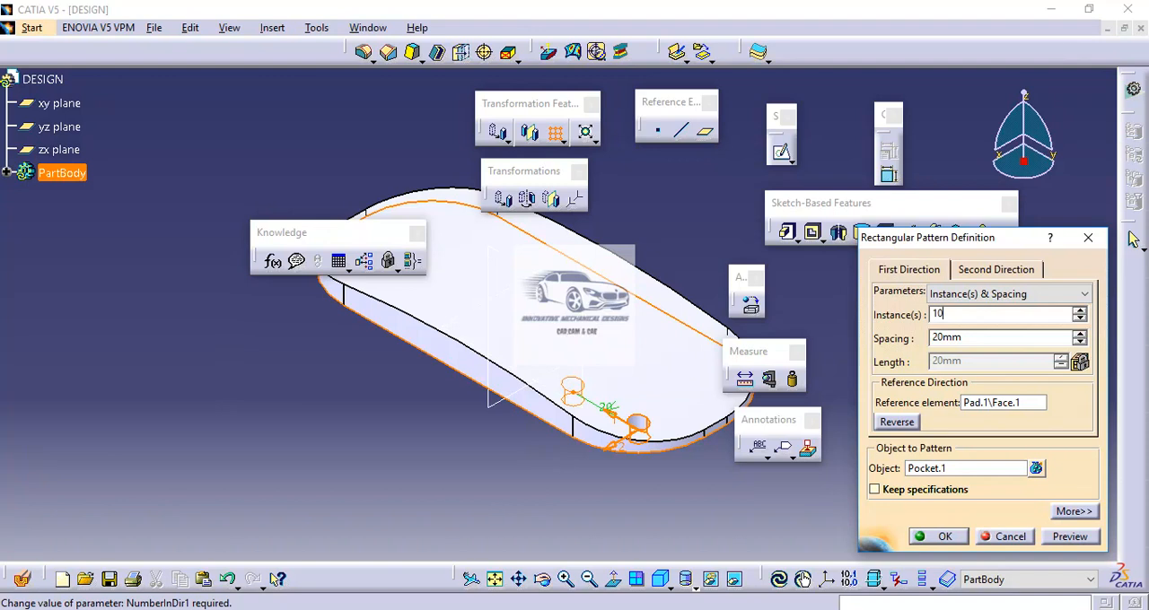
pyautogui.click(976, 341)
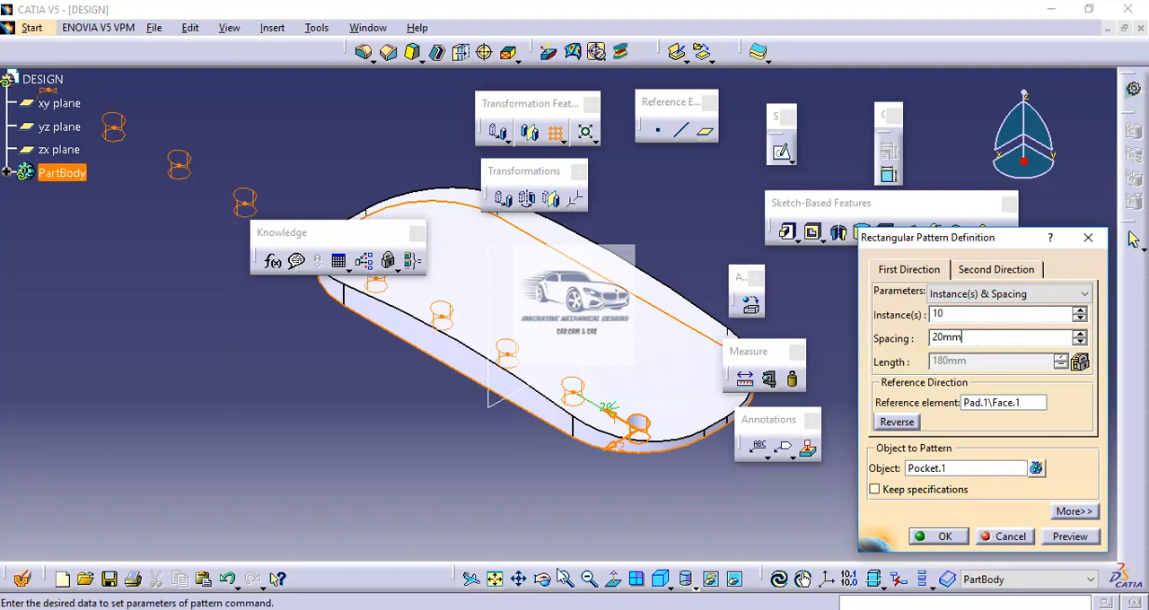
pyautogui.click(681, 608)
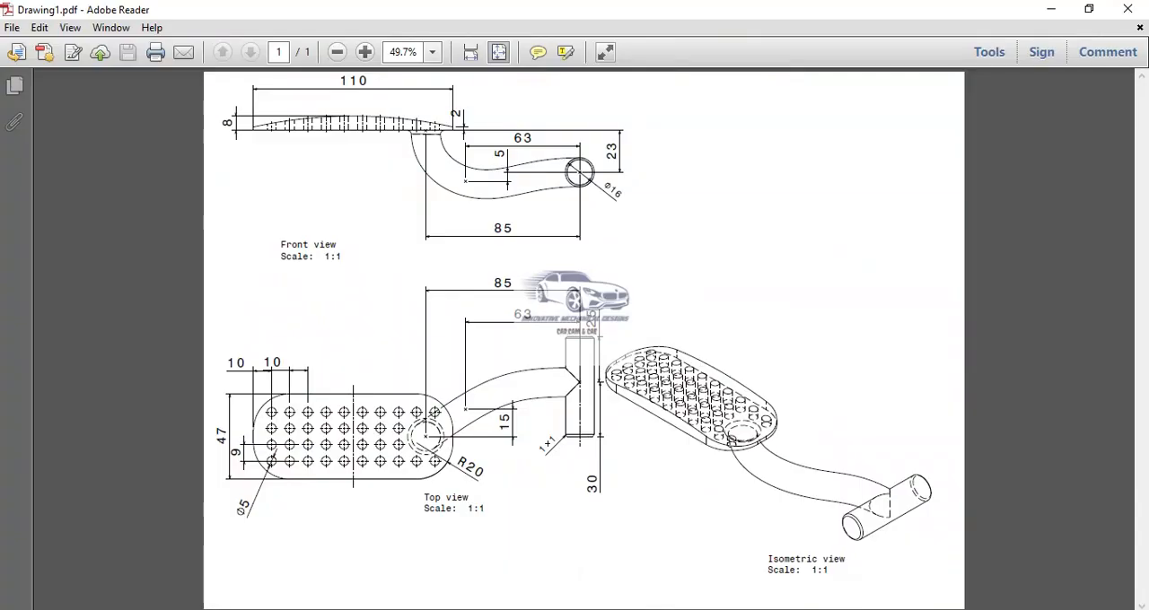
pyautogui.click(709, 608)
pyautogui.click(979, 339)
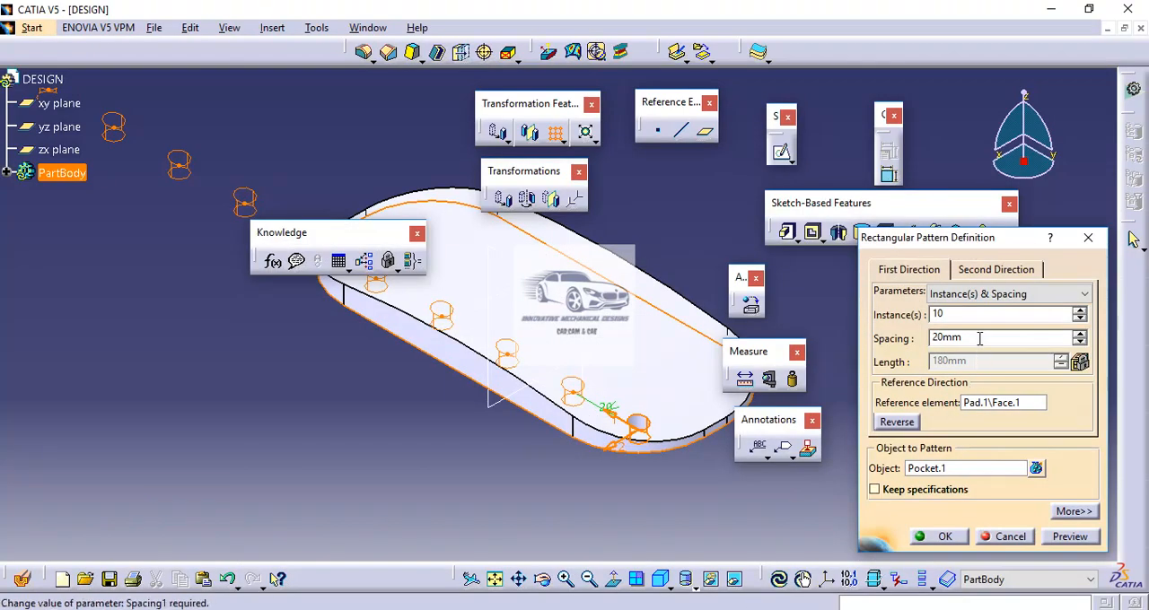
pyautogui.doubleClick(979, 337)
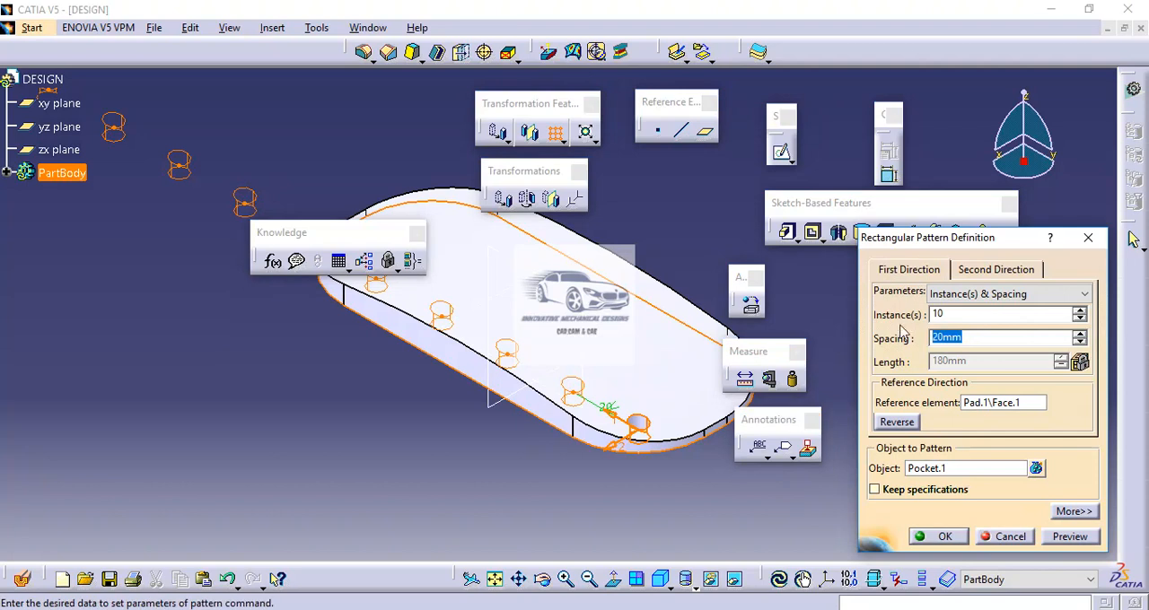
pyautogui.write('10')
pyautogui.click(960, 315)
pyautogui.moveTo(616, 292); pyautogui.dragTo(539, 357, button='middle')
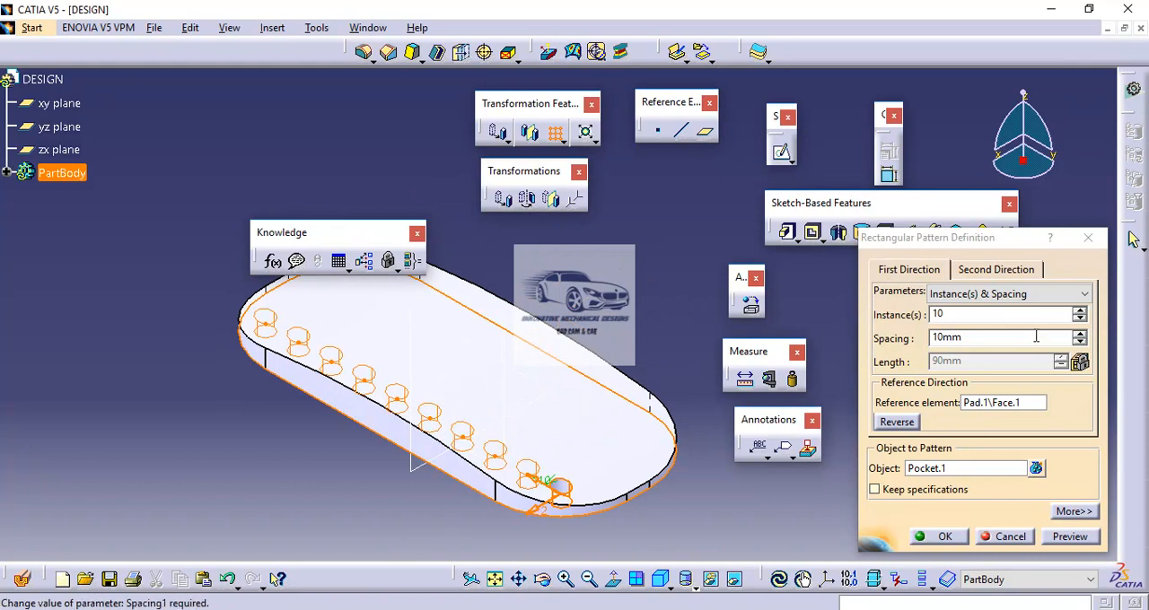
# Step: Set the second direction to 4 instances at 9 mm spacing, reversed across the plate, and create the hole pattern
pyautogui.click(991, 272)
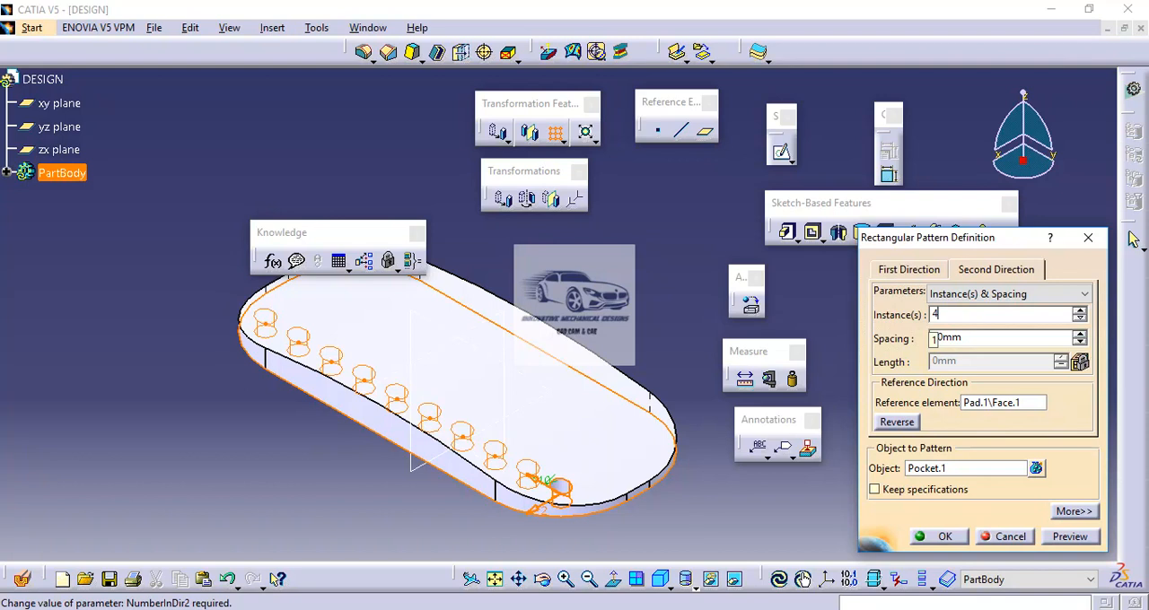
pyautogui.click(973, 338)
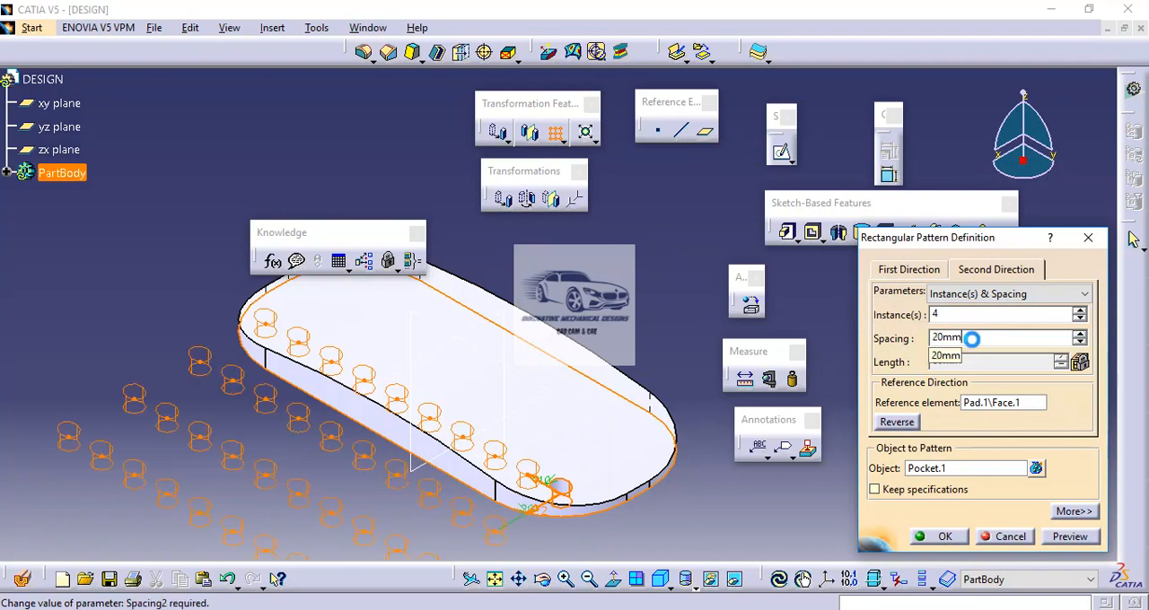
pyautogui.click(905, 424)
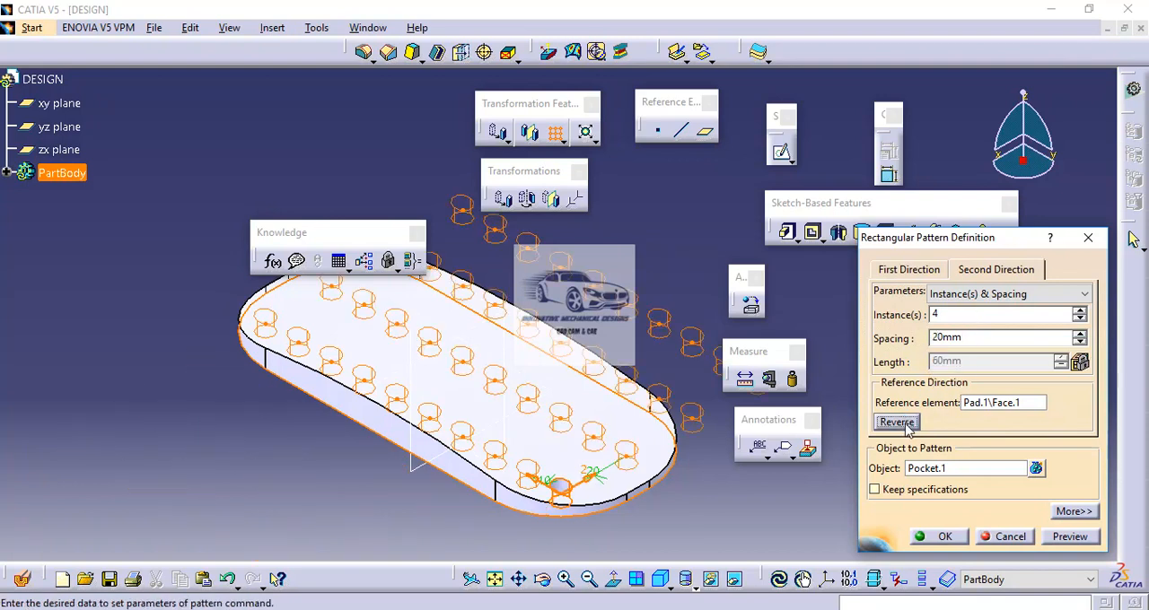
pyautogui.doubleClick(972, 339)
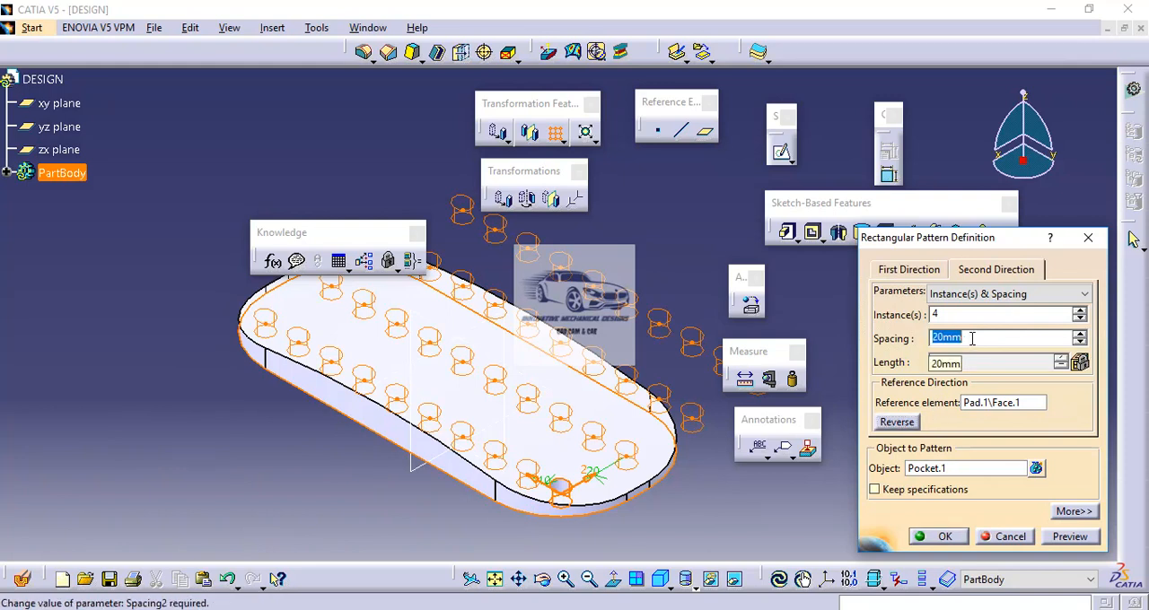
pyautogui.write('9')
pyautogui.click(958, 313)
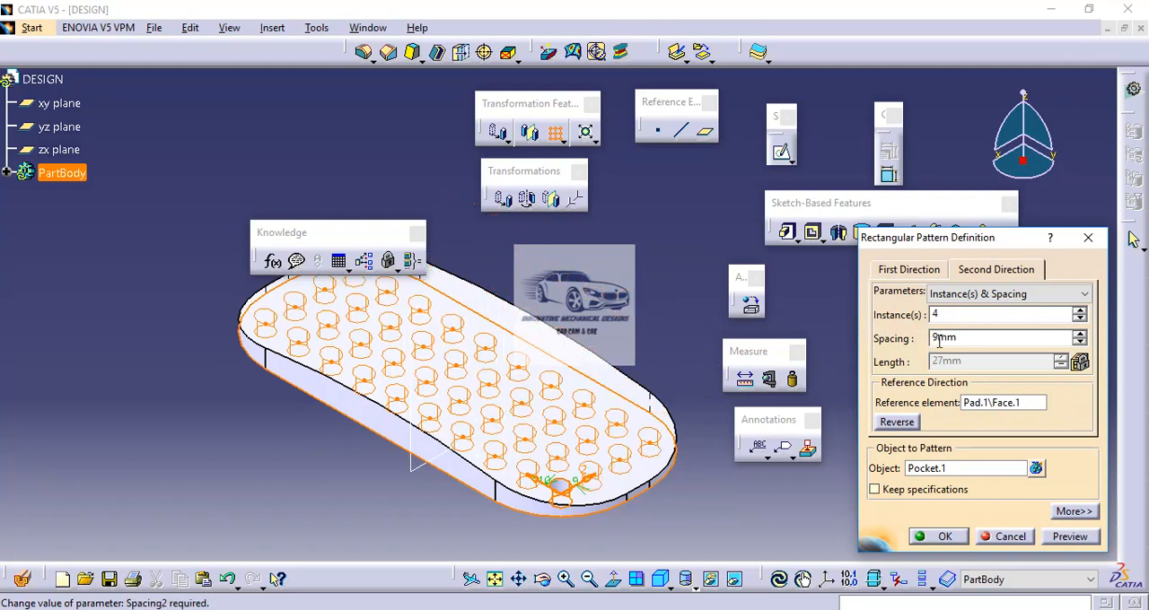
pyautogui.click(1070, 537)
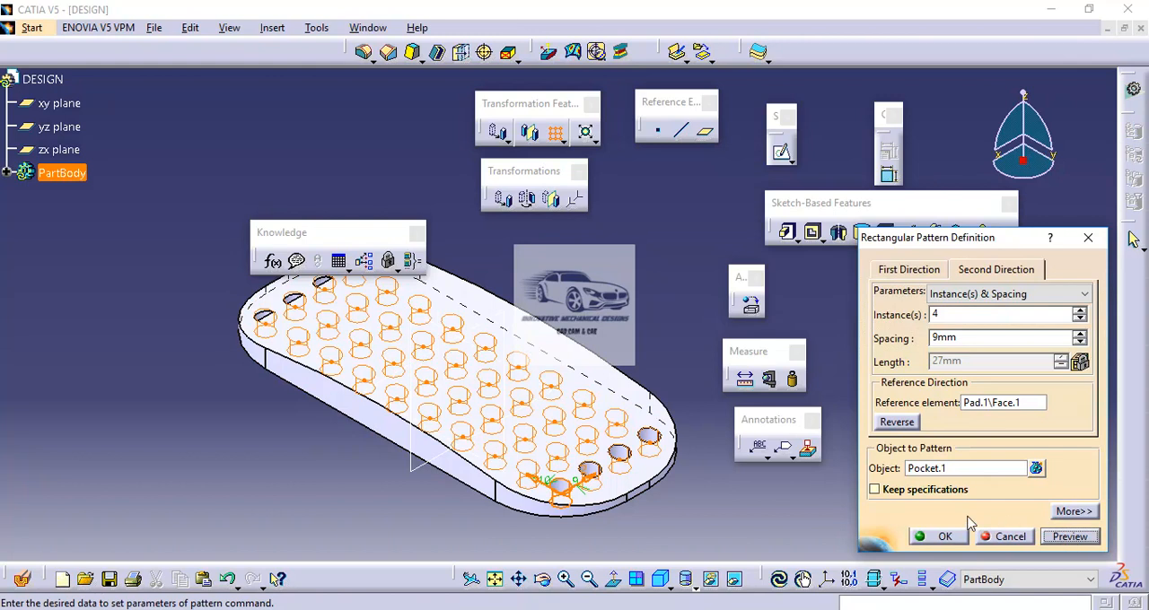
pyautogui.click(939, 537)
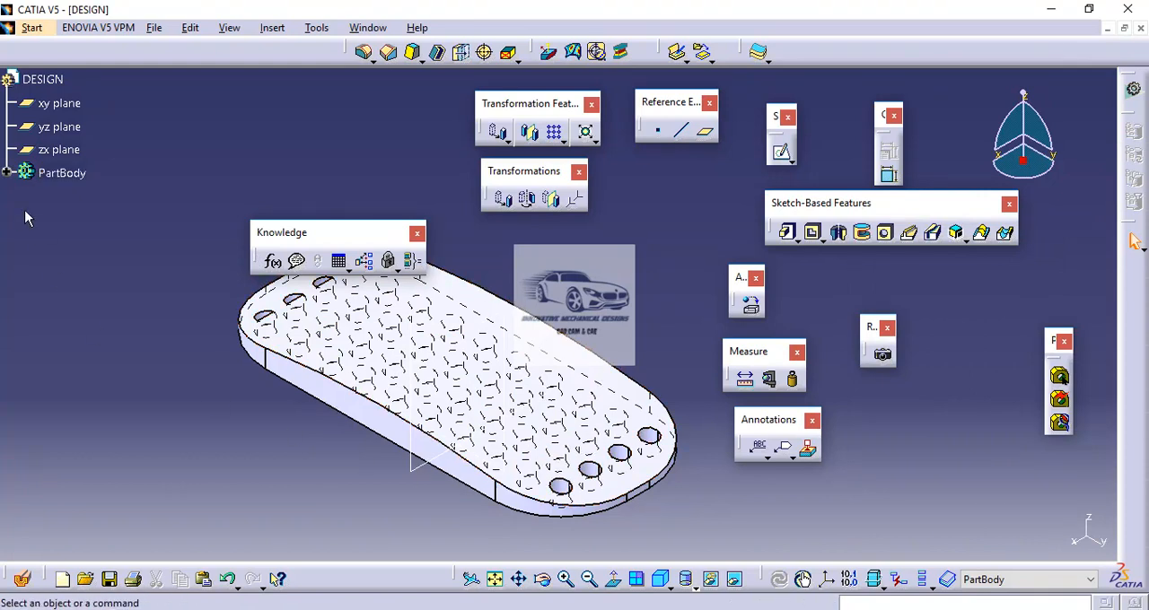
# Step: Edit the rectangular hole pattern to enable Keep specifications and apply the change
pyautogui.click(7, 173)
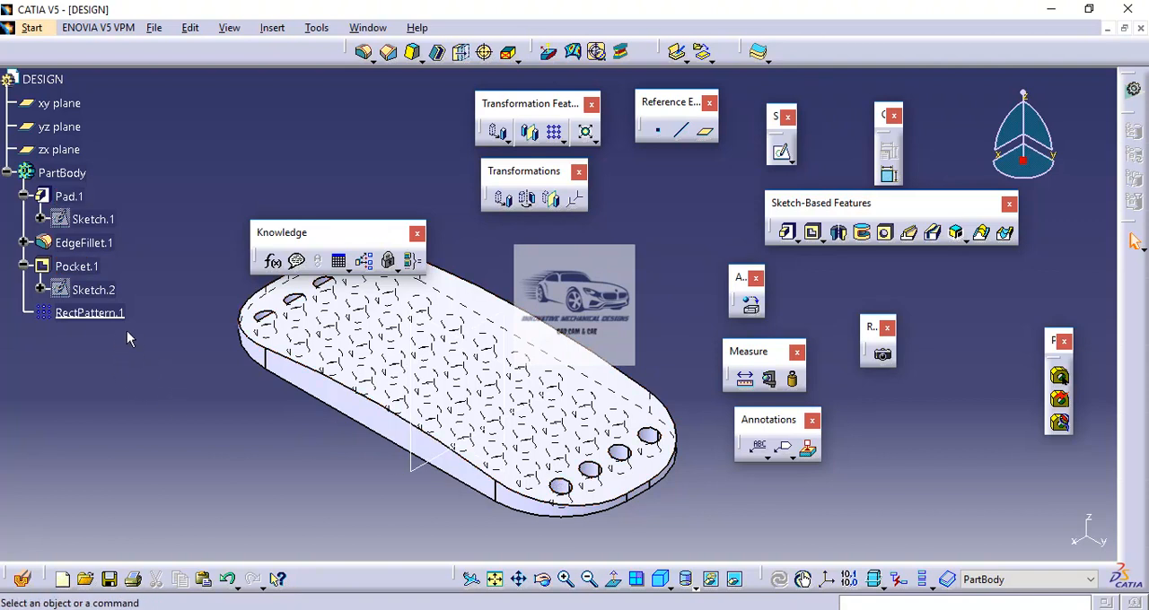
pyautogui.doubleClick(114, 312)
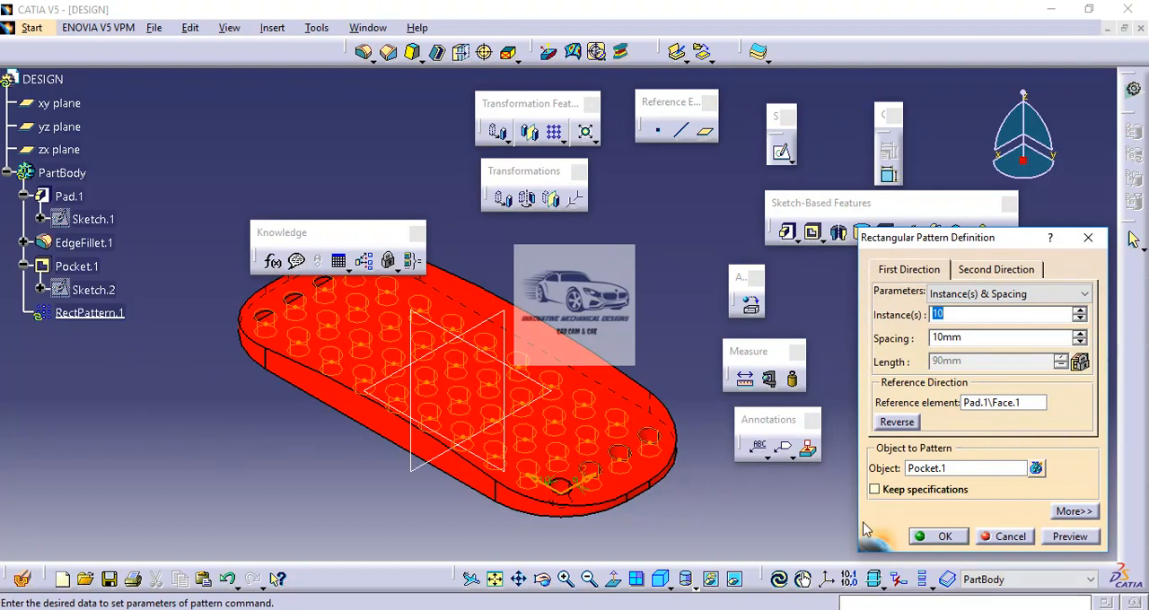
pyautogui.click(875, 491)
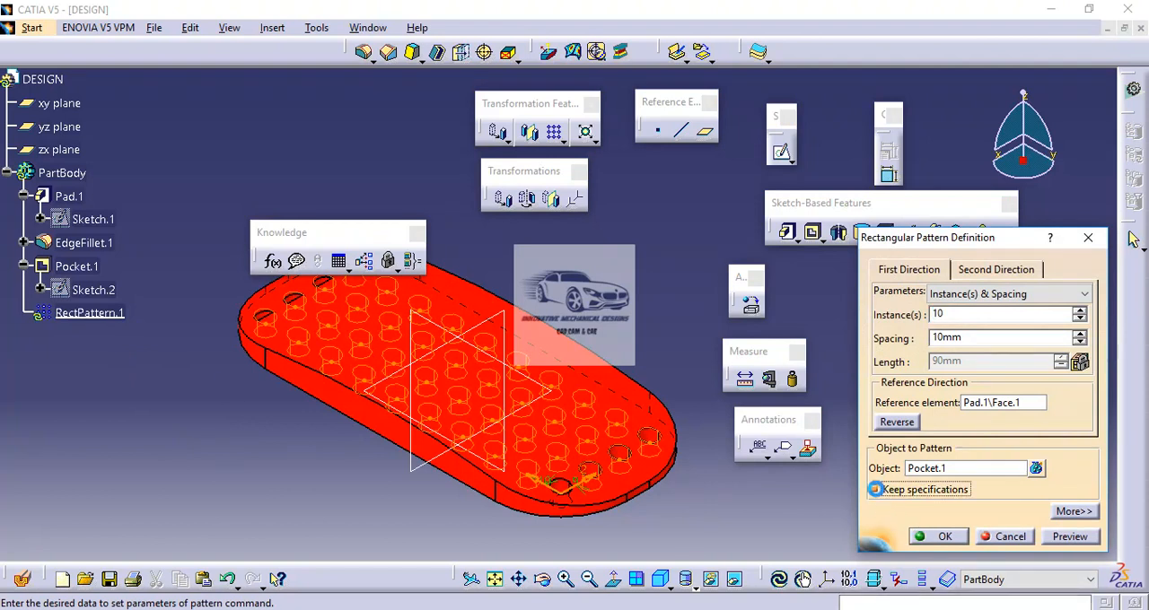
pyautogui.click(942, 536)
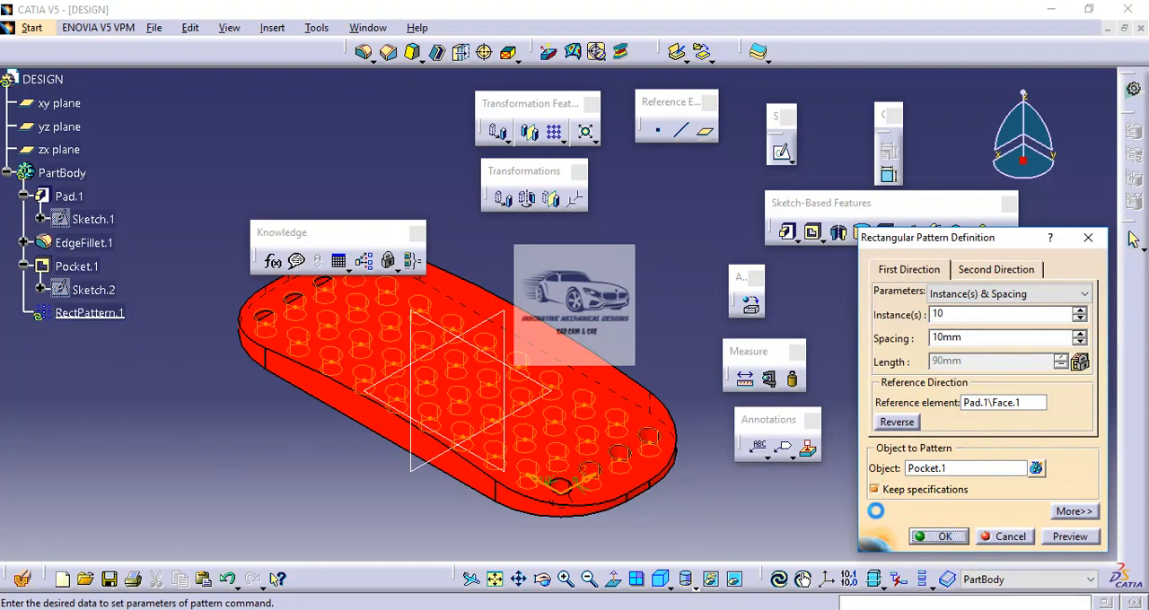